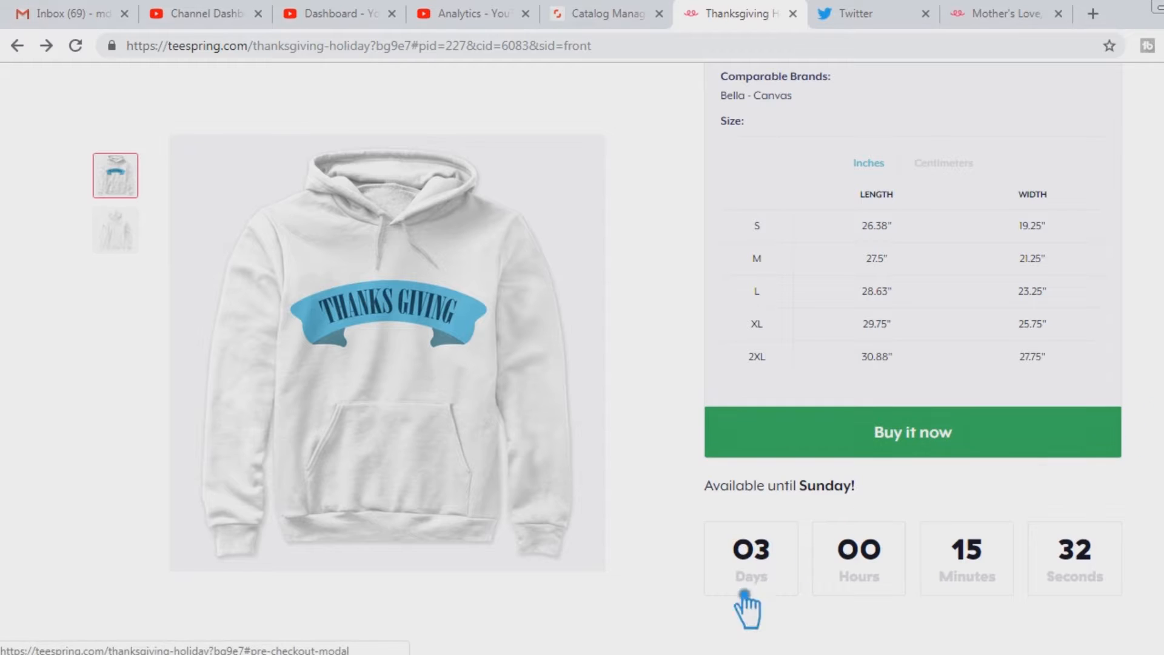
scroll(864, 488, up, 1)
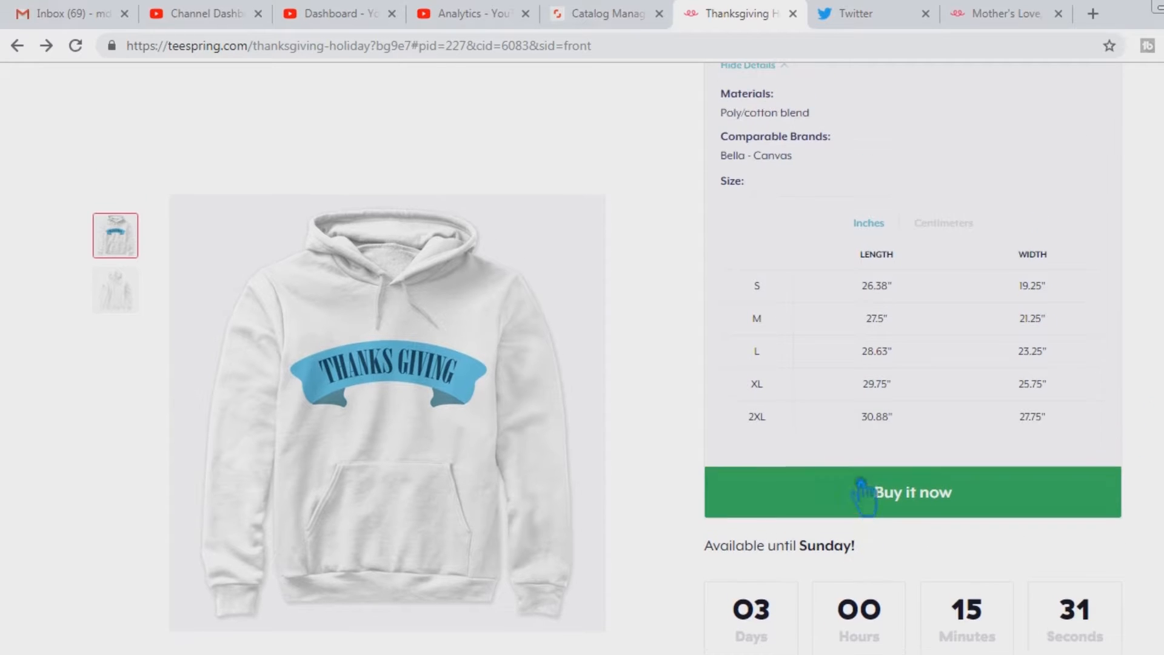
scroll(863, 485, down, 1)
scroll(862, 483, down, 1)
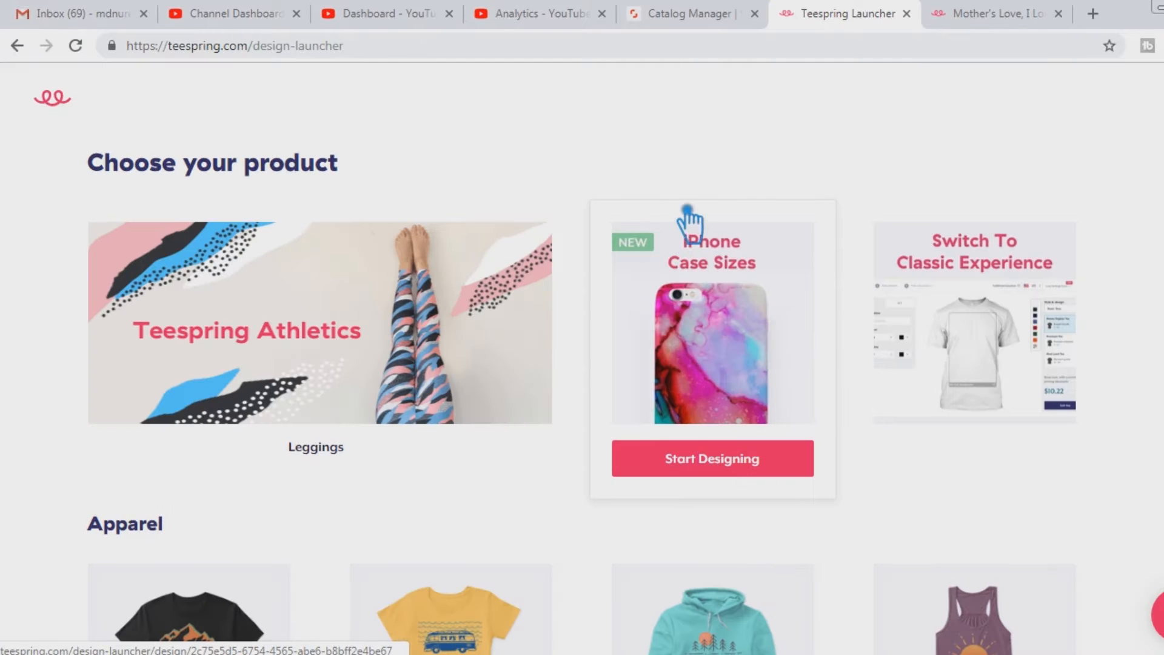
Choose the Premium Pullover Hoodie from Hoodies & Sweatshirts as the product and start a design to sell
scroll(458, 361, down, 5)
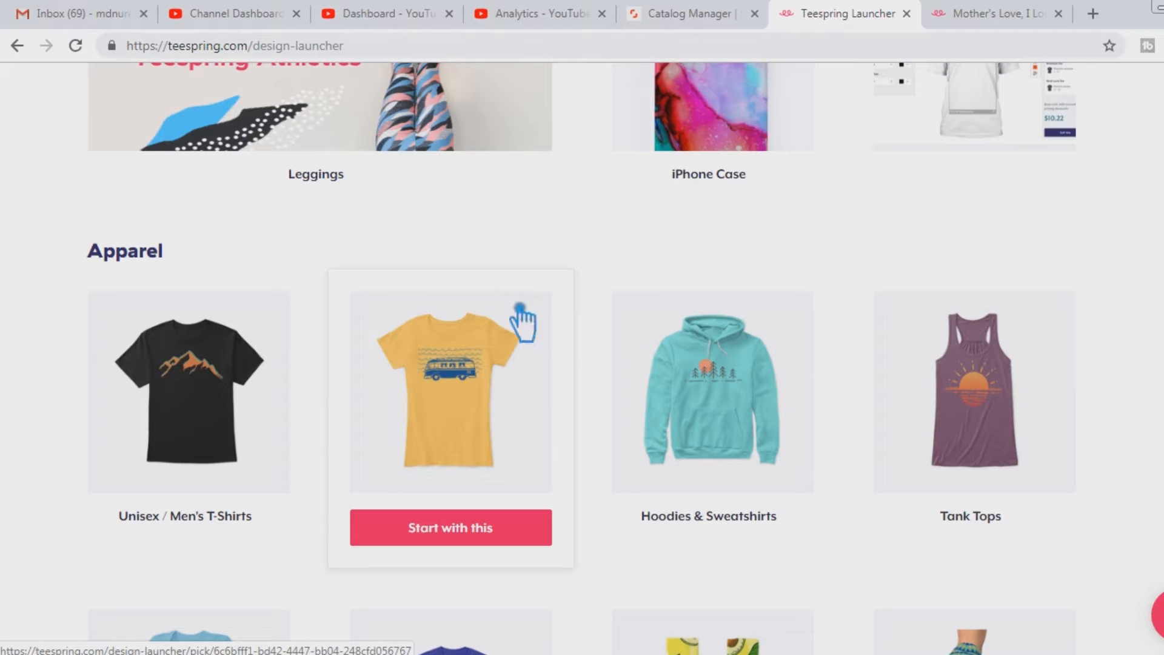
scroll(581, 324, down, 1)
scroll(581, 323, down, 2)
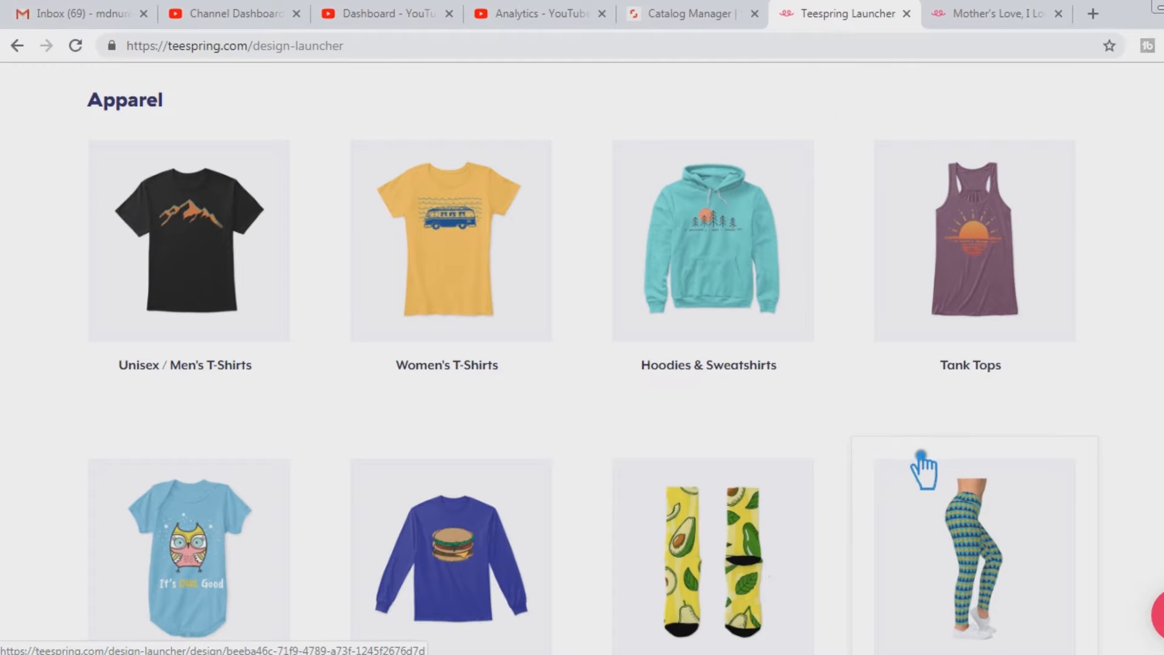
click(725, 249)
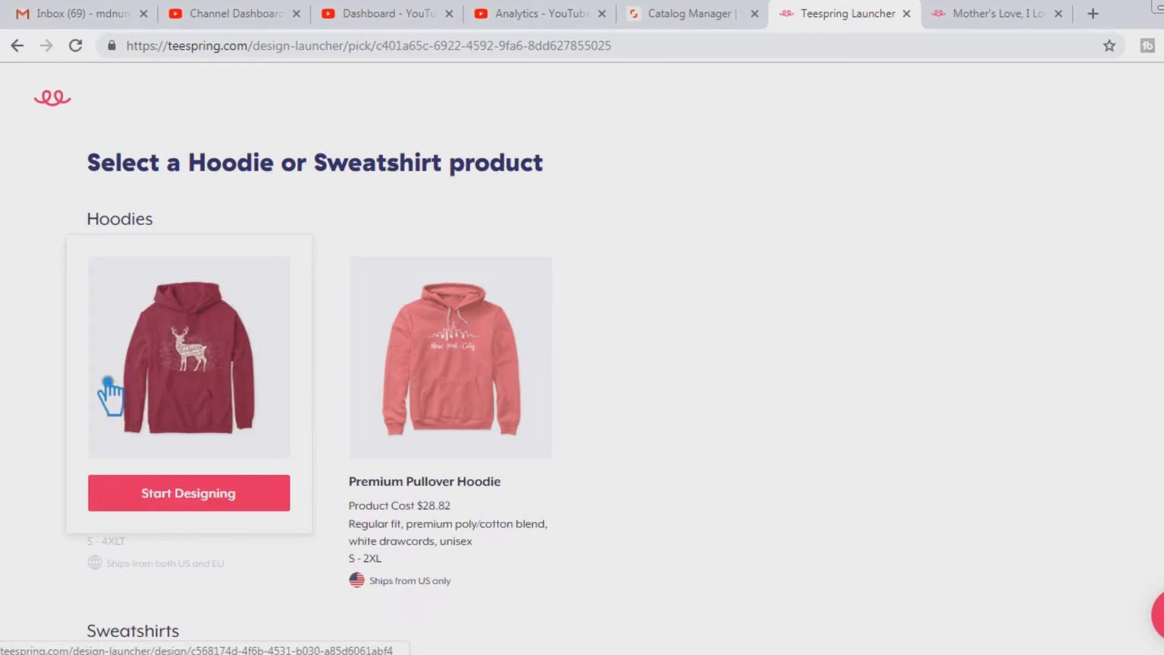
click(466, 382)
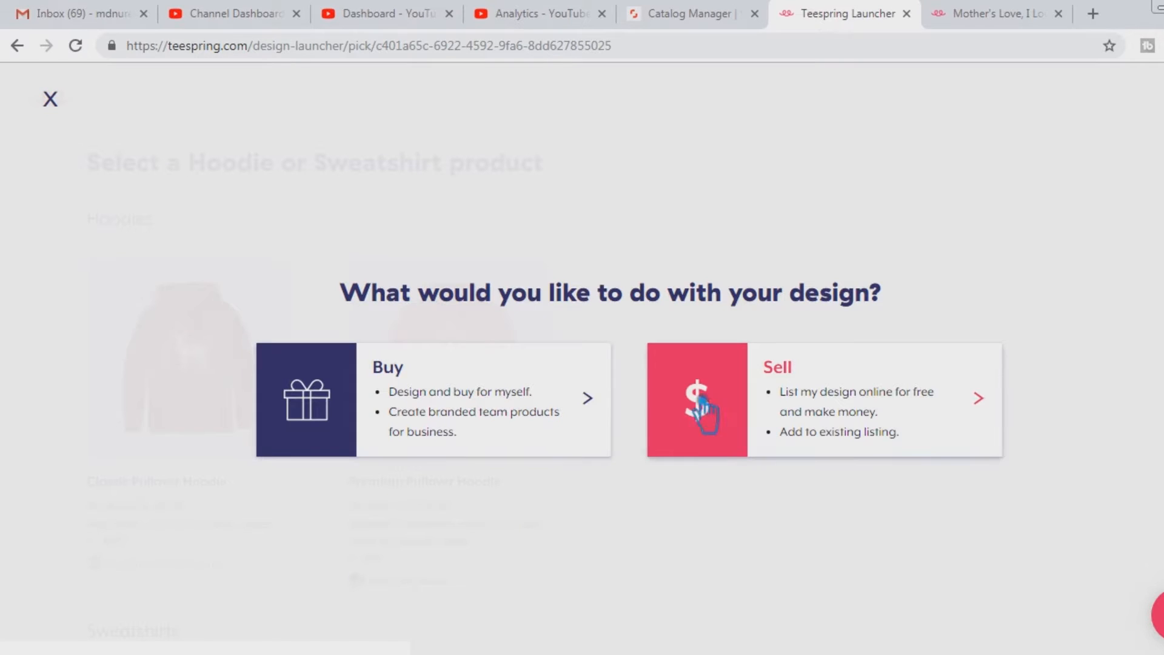
click(727, 411)
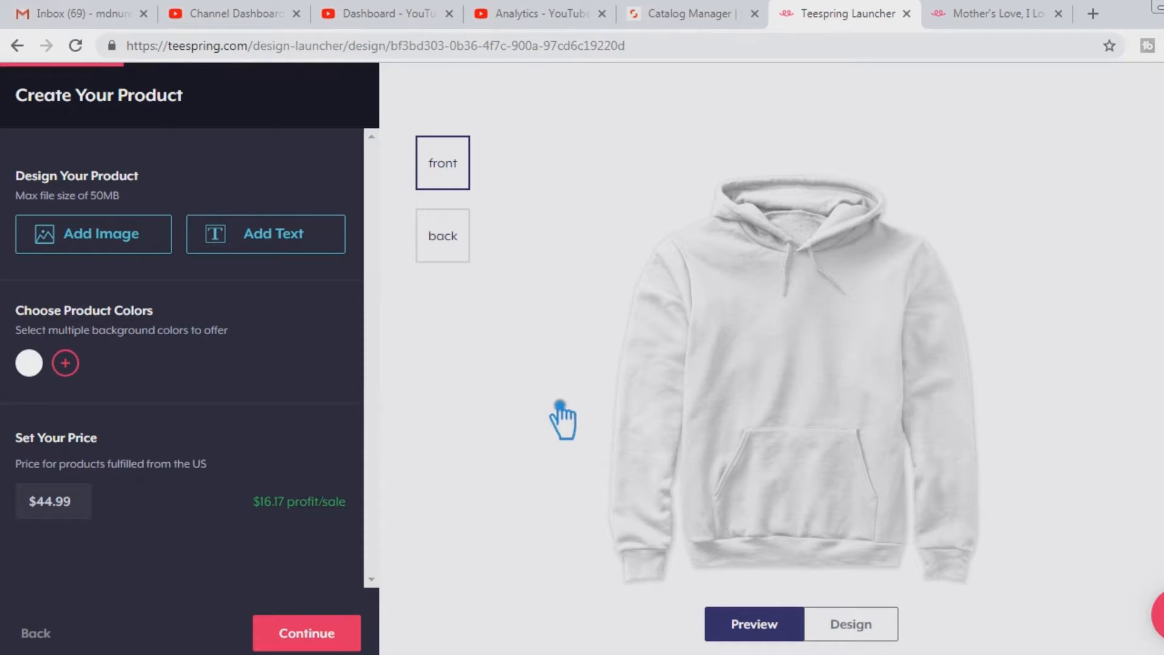
Add the image Thanks Giving T-Shirt from the folder Teespring T Shirt Uploaded > 1 T shirt on University (F:) to the hoodie
click(120, 243)
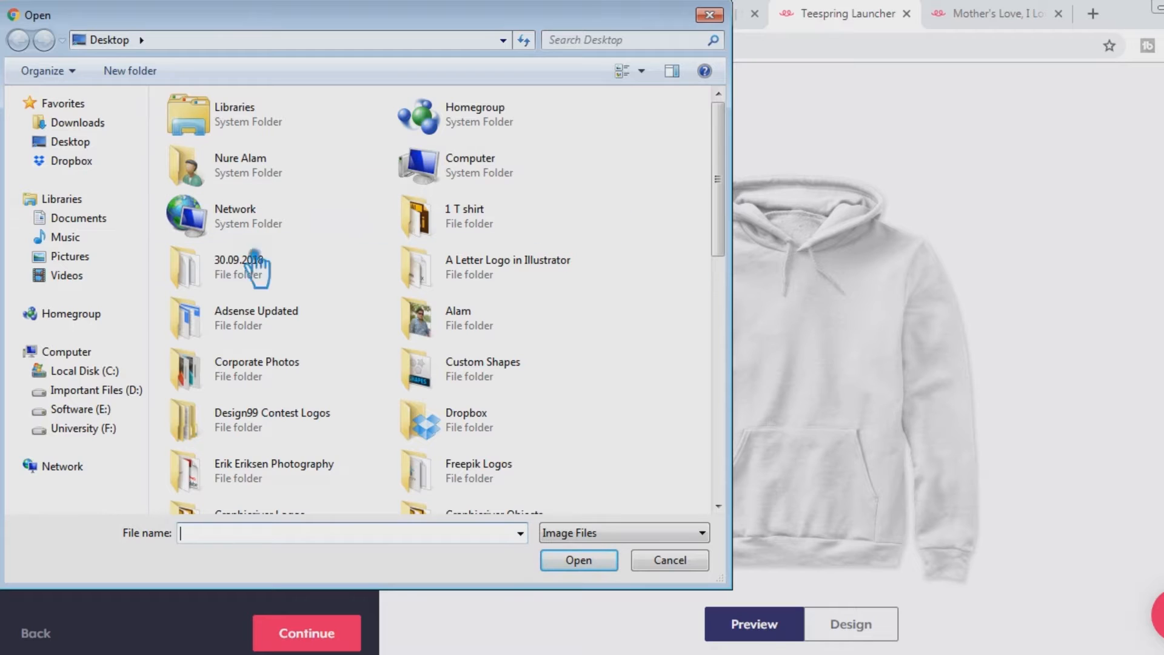
click(123, 449)
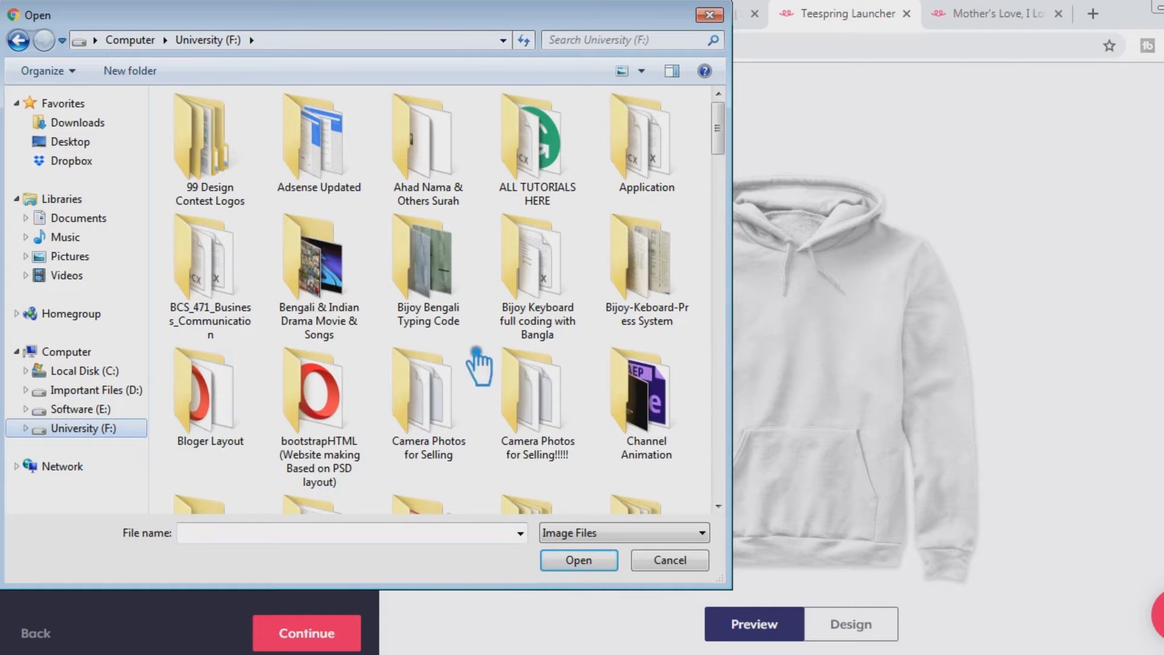
click(501, 320)
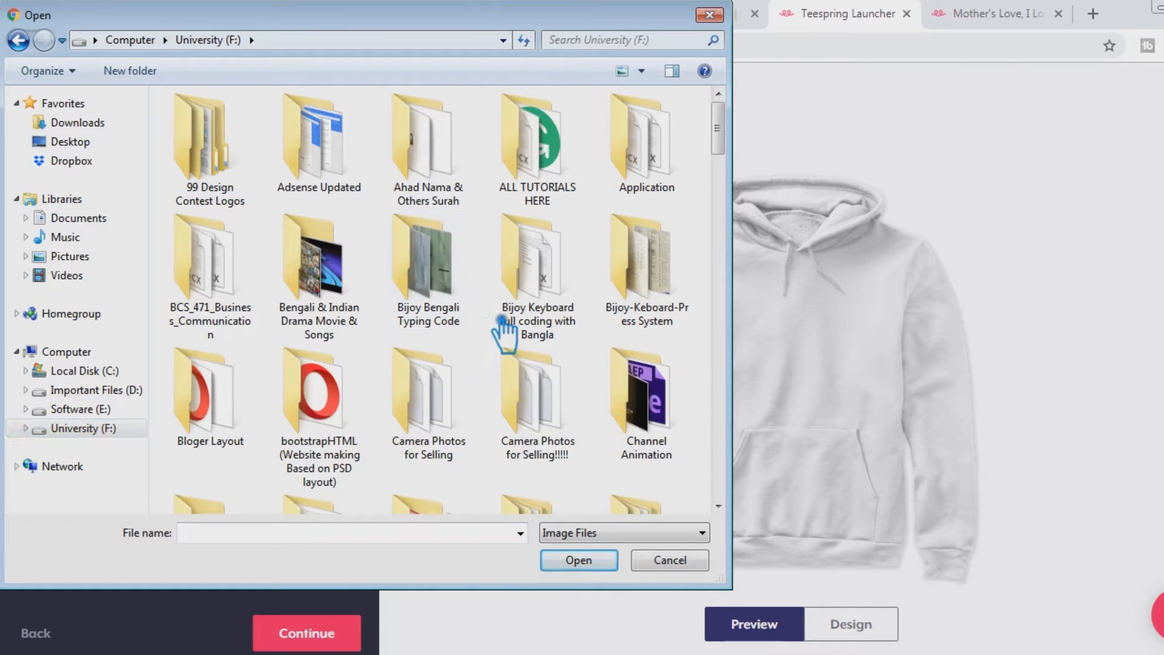
key(t)
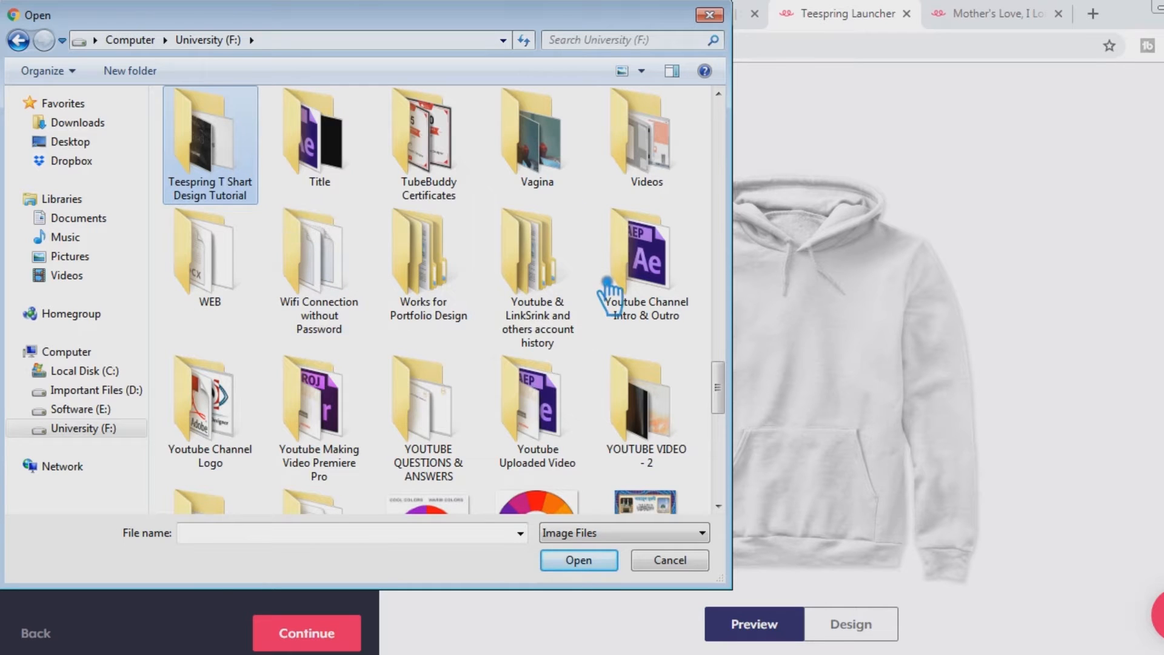
double_click(257, 195)
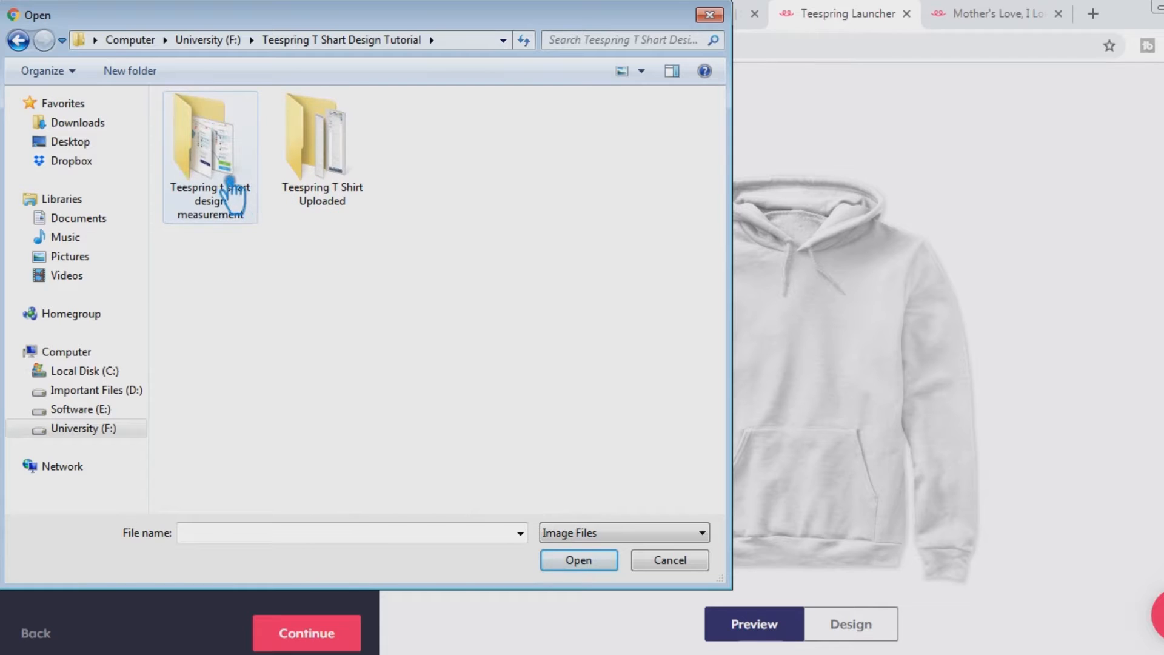
click(357, 167)
double_click(357, 165)
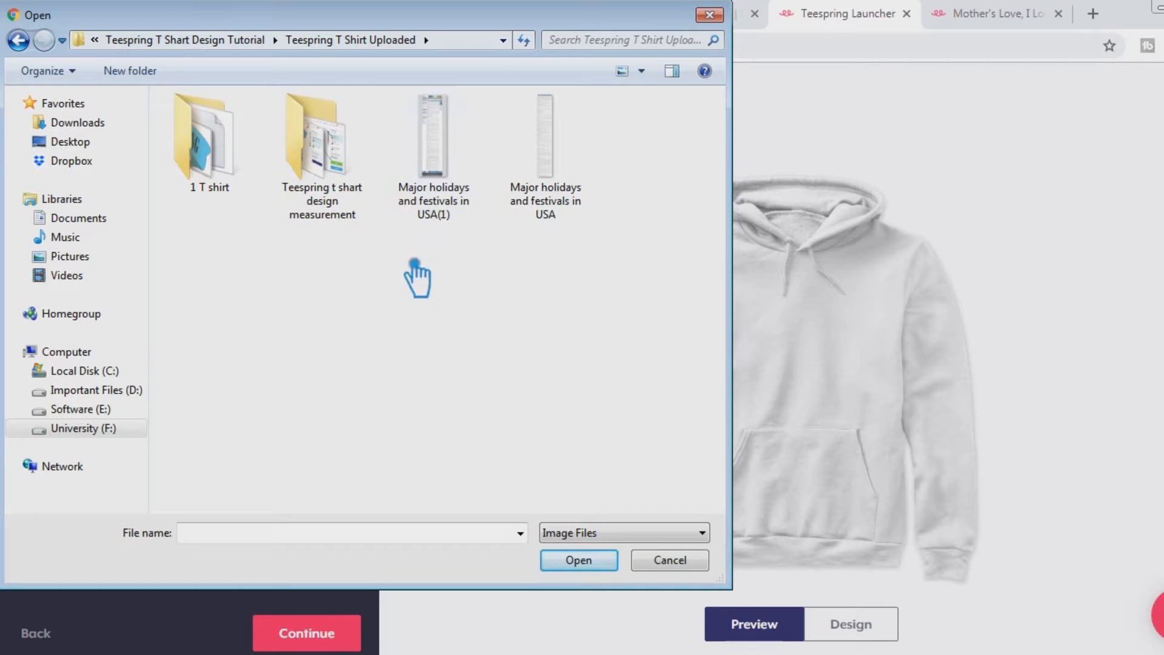
click(239, 161)
double_click(239, 162)
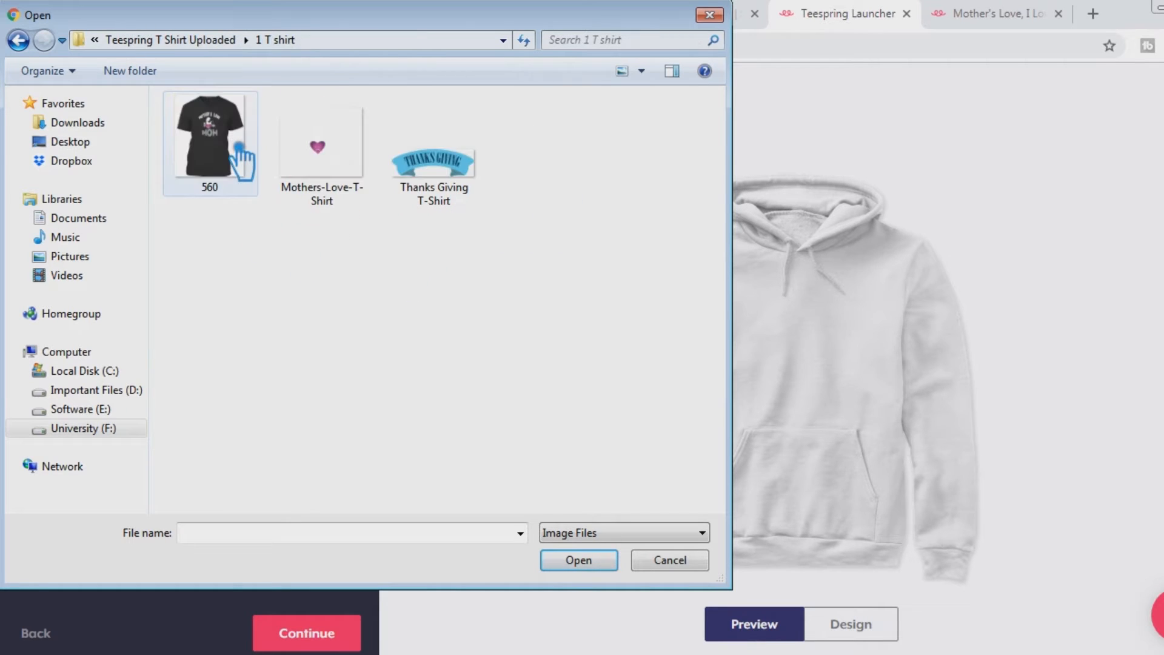
click(435, 164)
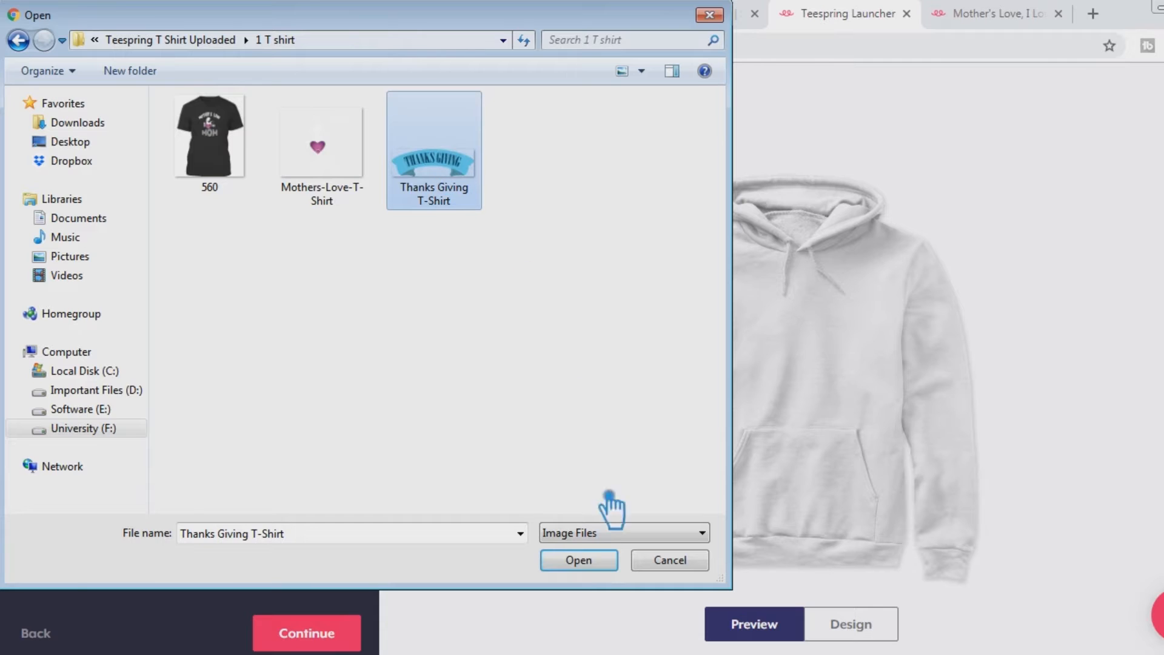
click(592, 569)
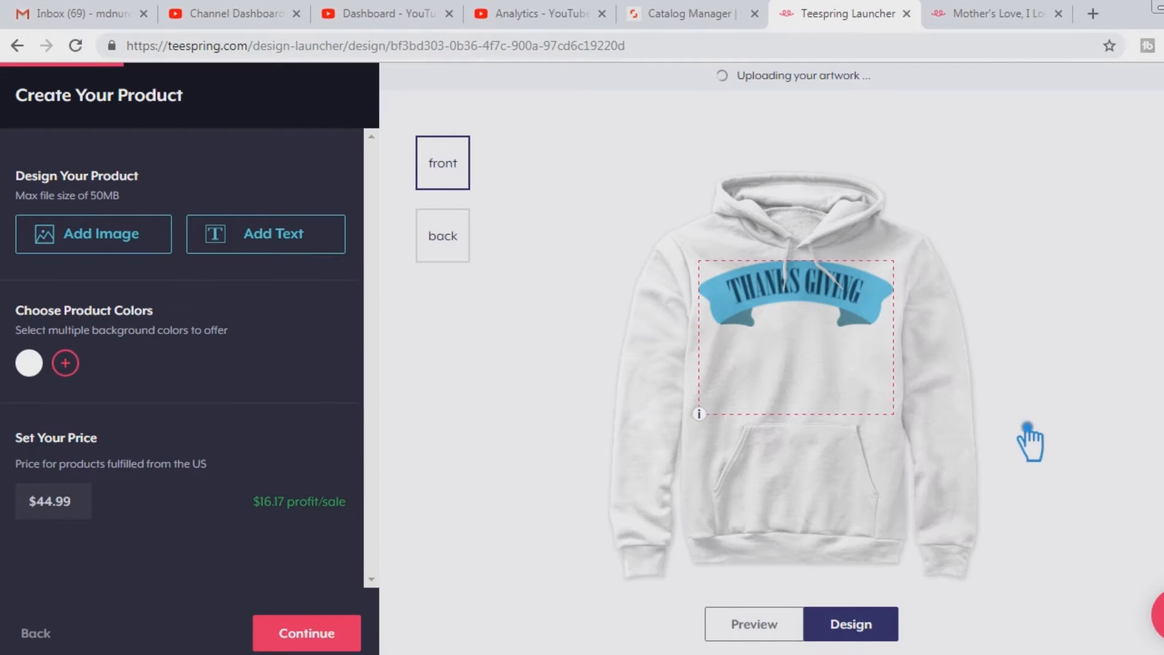
Move the Thanks Giving artwork down to the middle of the front print area and check the hoodie's back side
drag(830, 309, 831, 358)
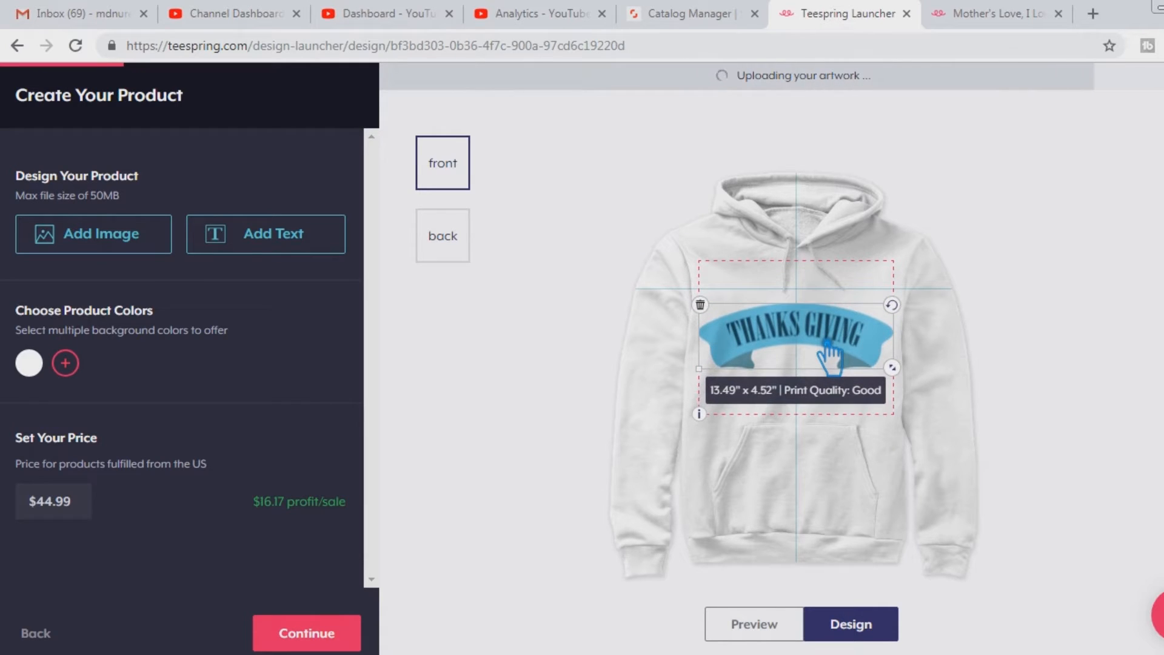
click(1054, 250)
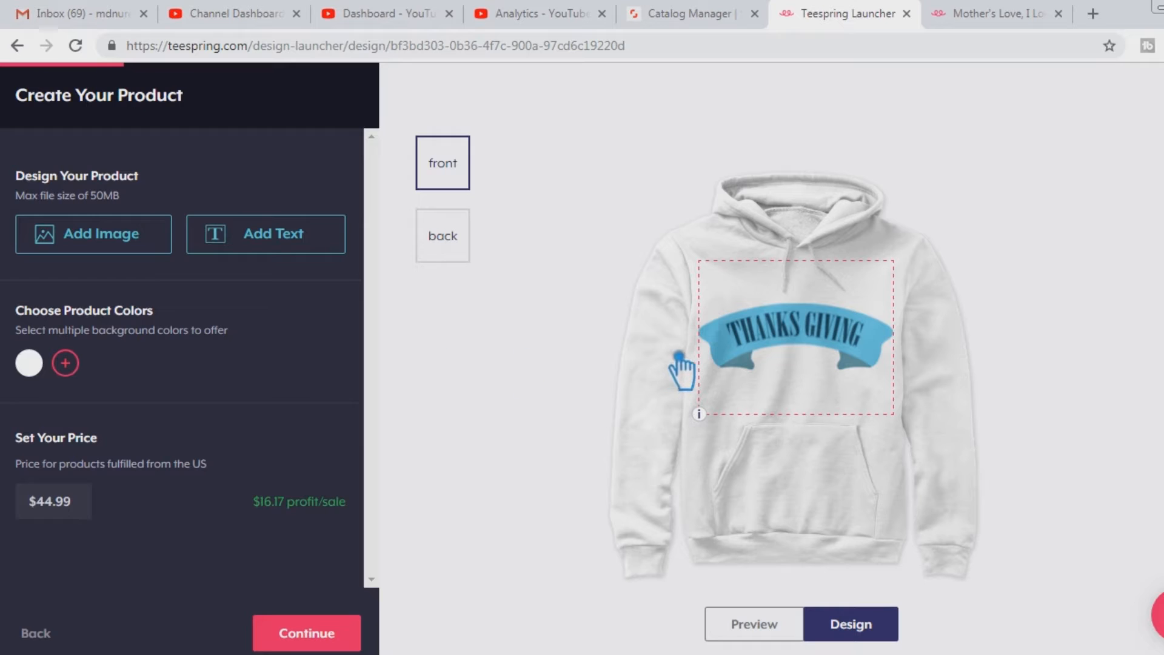
click(452, 250)
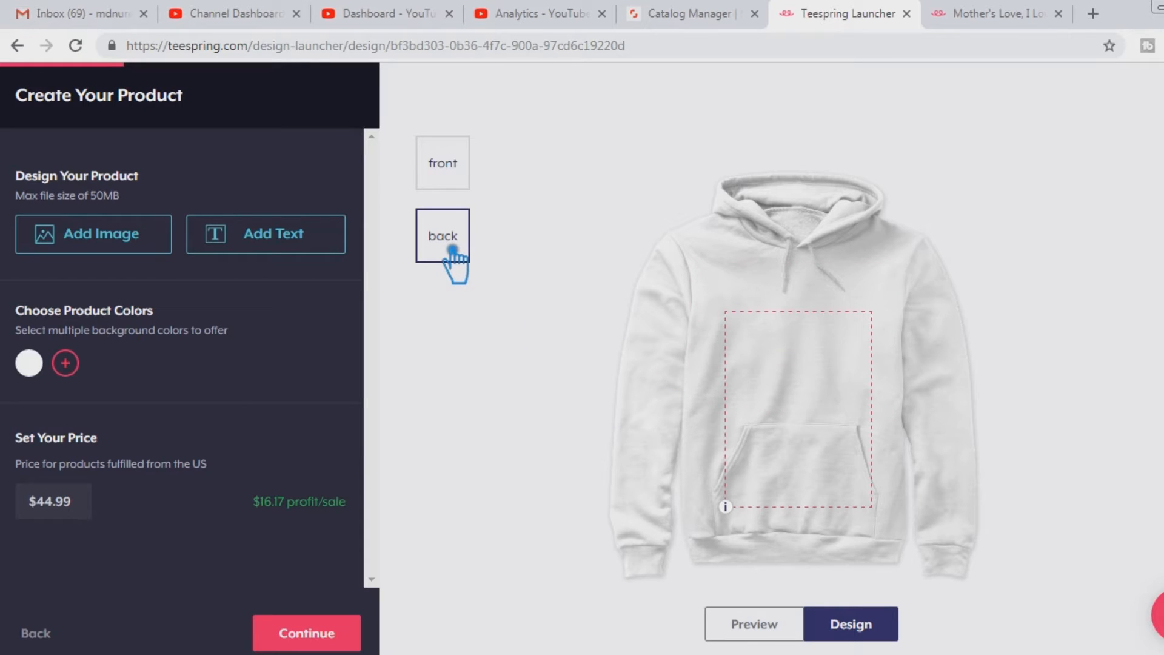
click(463, 176)
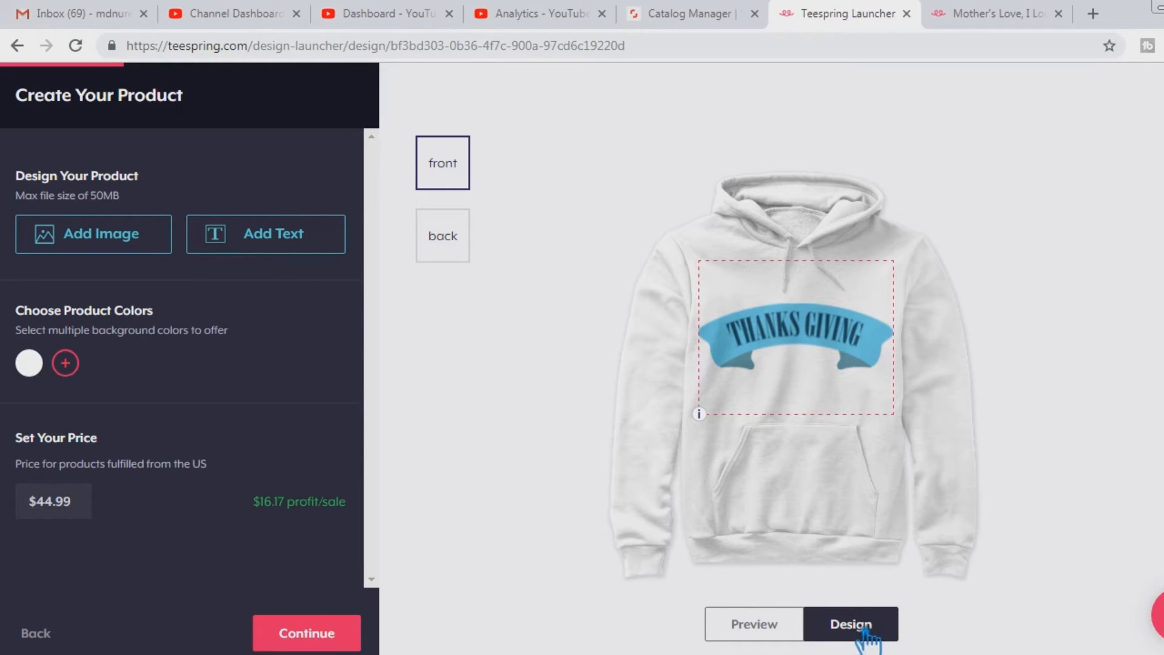
Proceed to adding more products and review the Hoodies & Sweatshirts styles, keeping only the Premium Pullover Hoodie selected
click(320, 645)
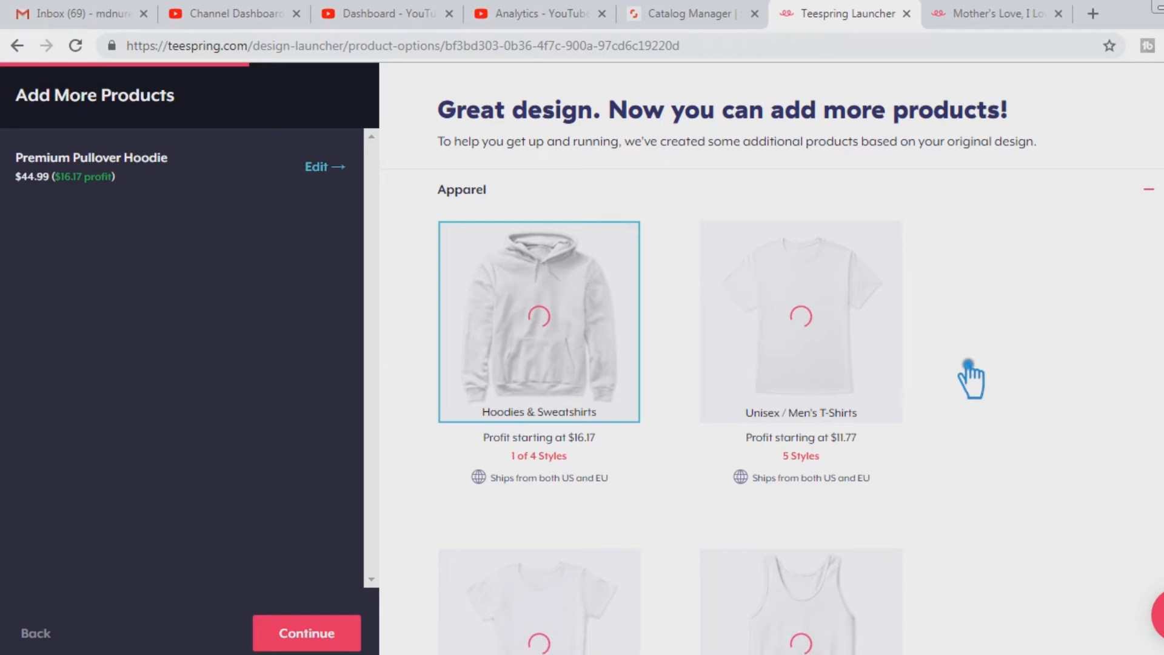
scroll(512, 346, down, 3)
mouse_move(566, 239)
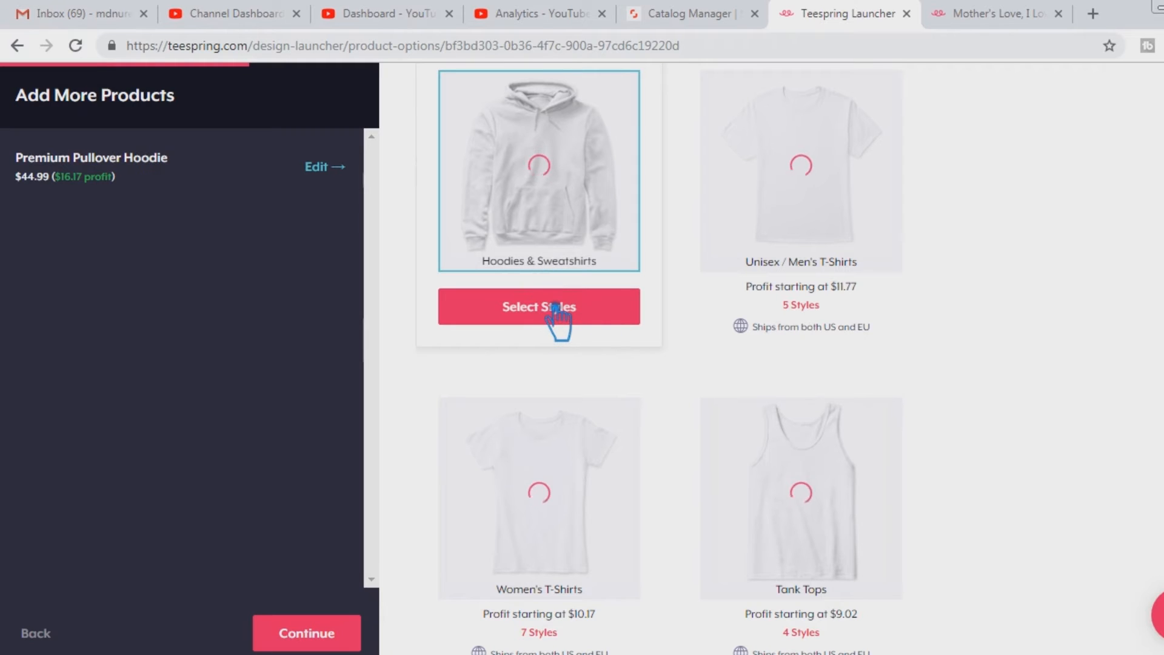
click(580, 209)
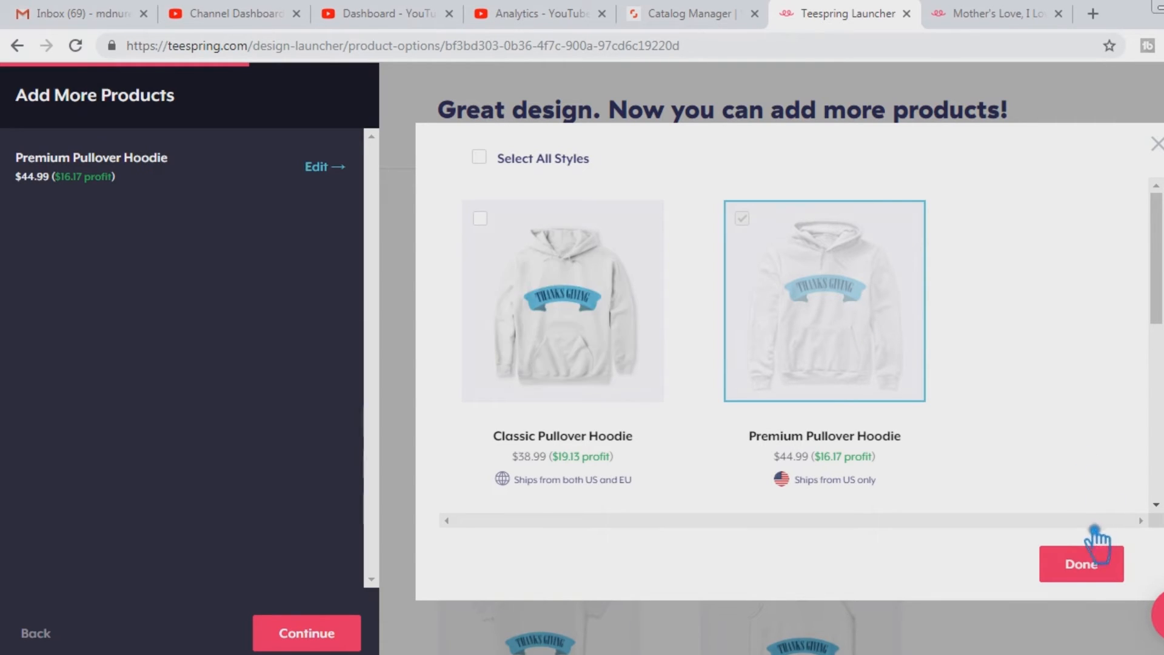
click(1089, 573)
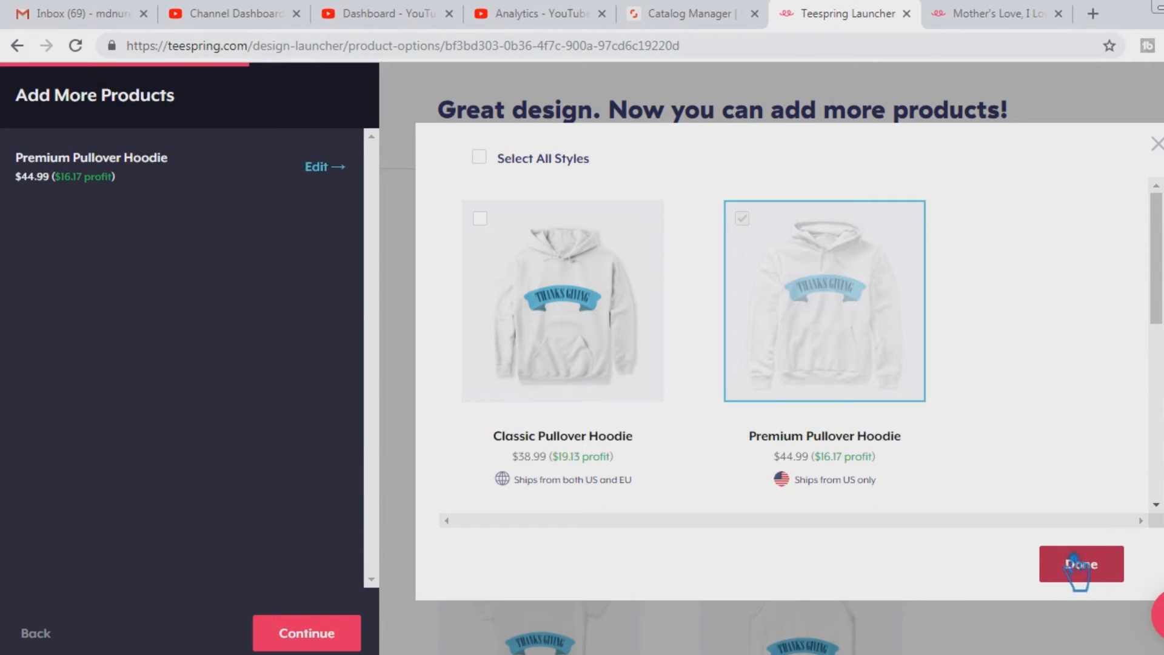
click(1073, 555)
click(1105, 575)
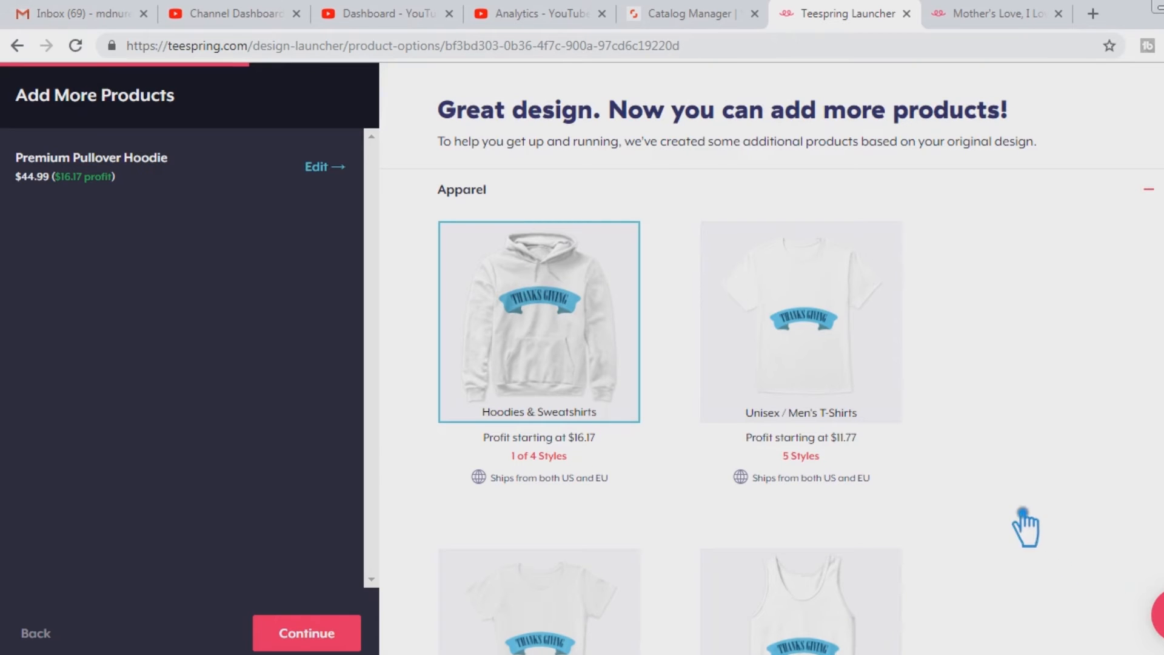
Look through the other suggested apparel products and continue to the listing details without adding any
scroll(970, 487, down, 5)
scroll(971, 487, down, 8)
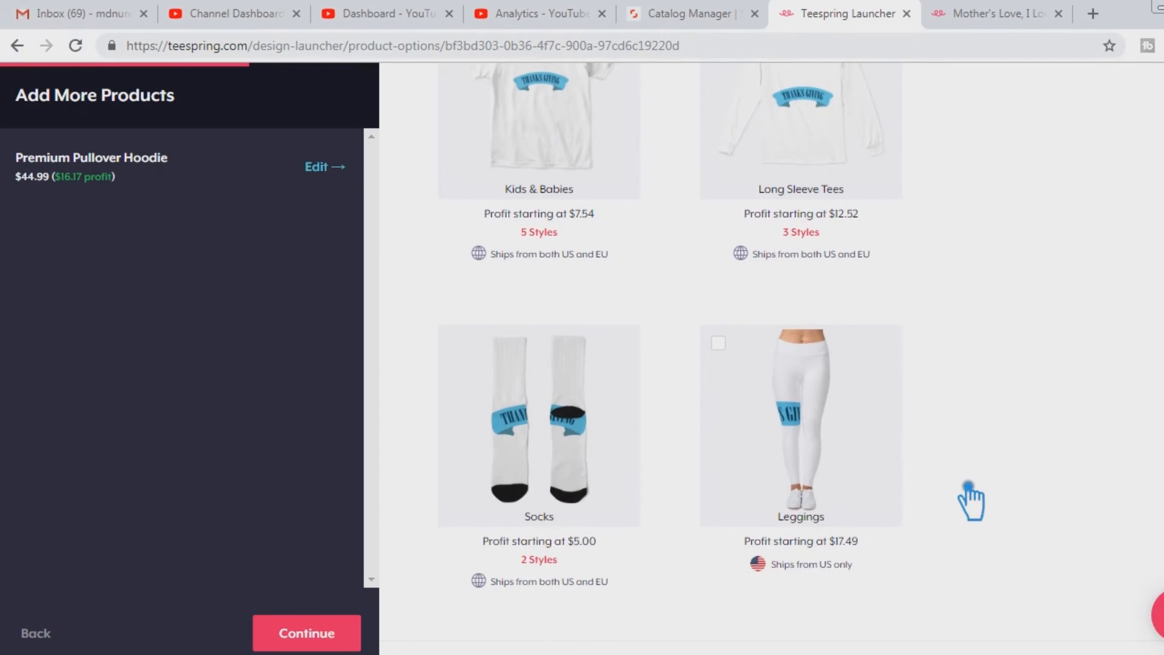
scroll(969, 500, up, 7)
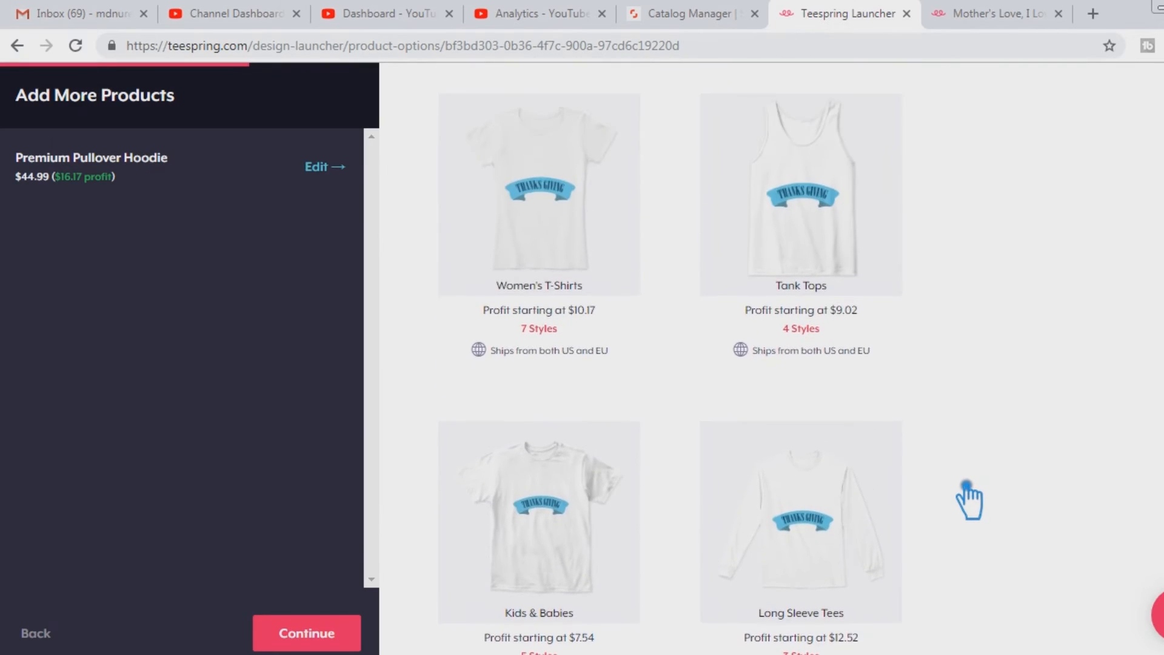
scroll(969, 500, up, 7)
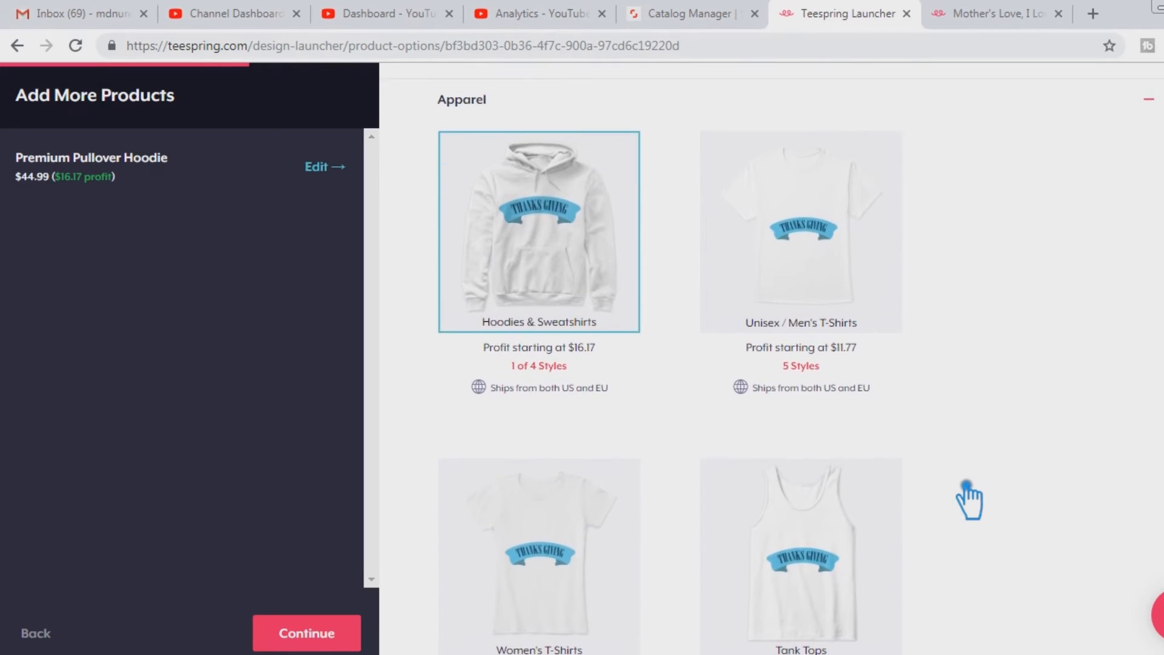
mouse_move(520, 326)
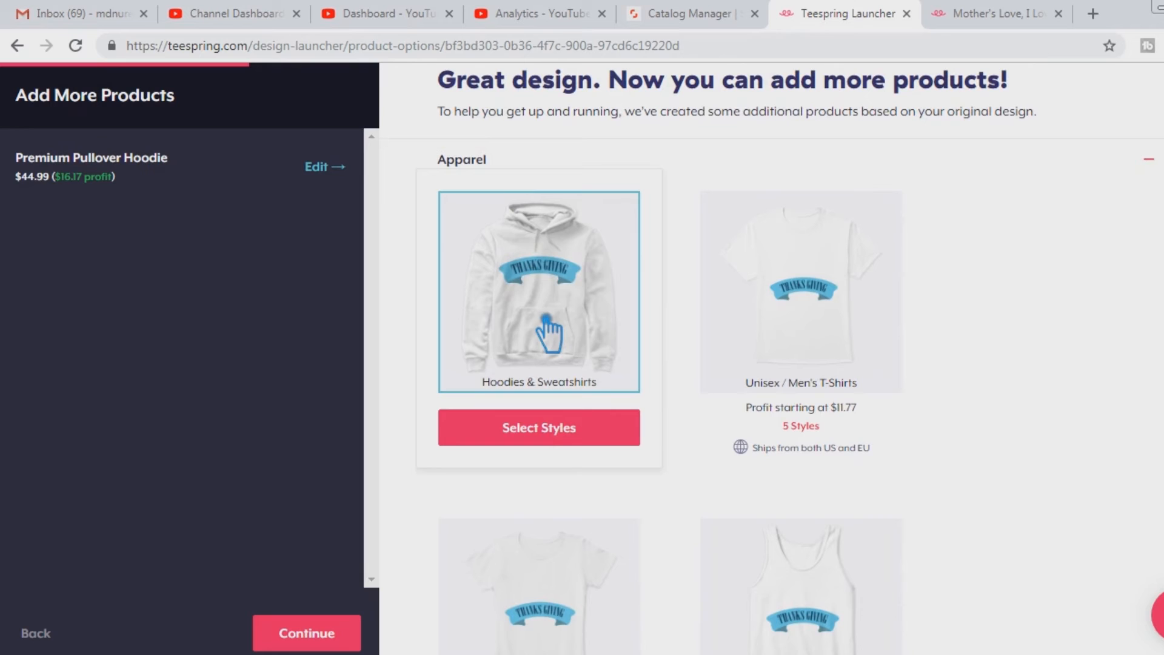
click(333, 646)
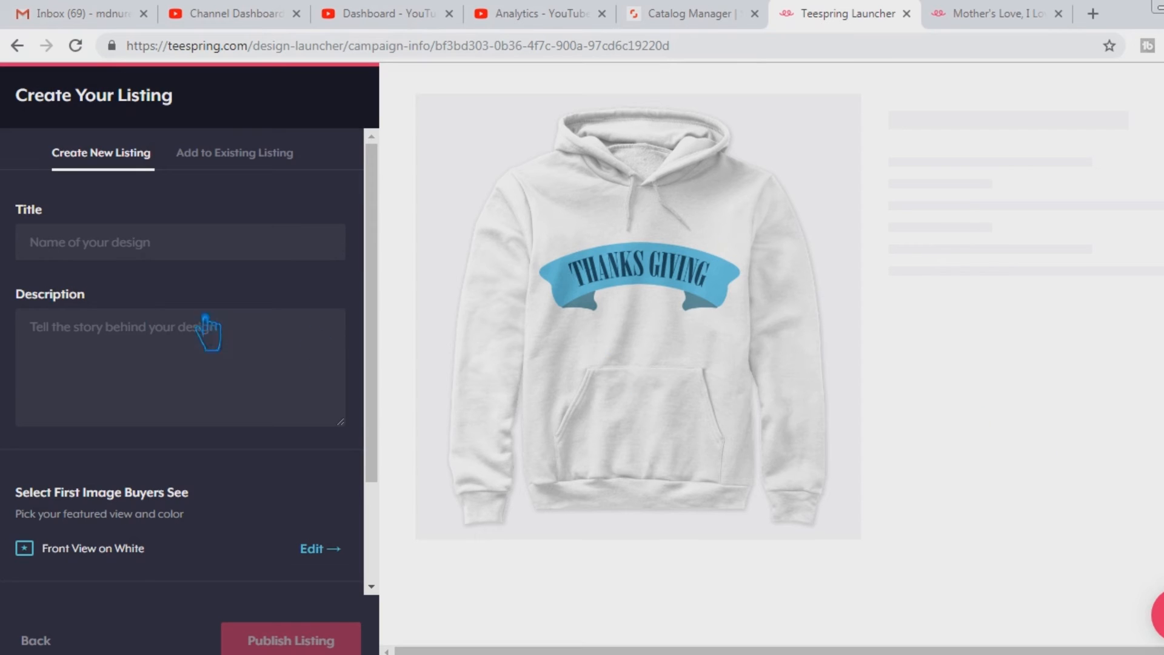
Copy "Thanksgiving Holiday" from the Notepad file Thanks Giving T-Shirt Information and paste it as the listing's title
click(74, 246)
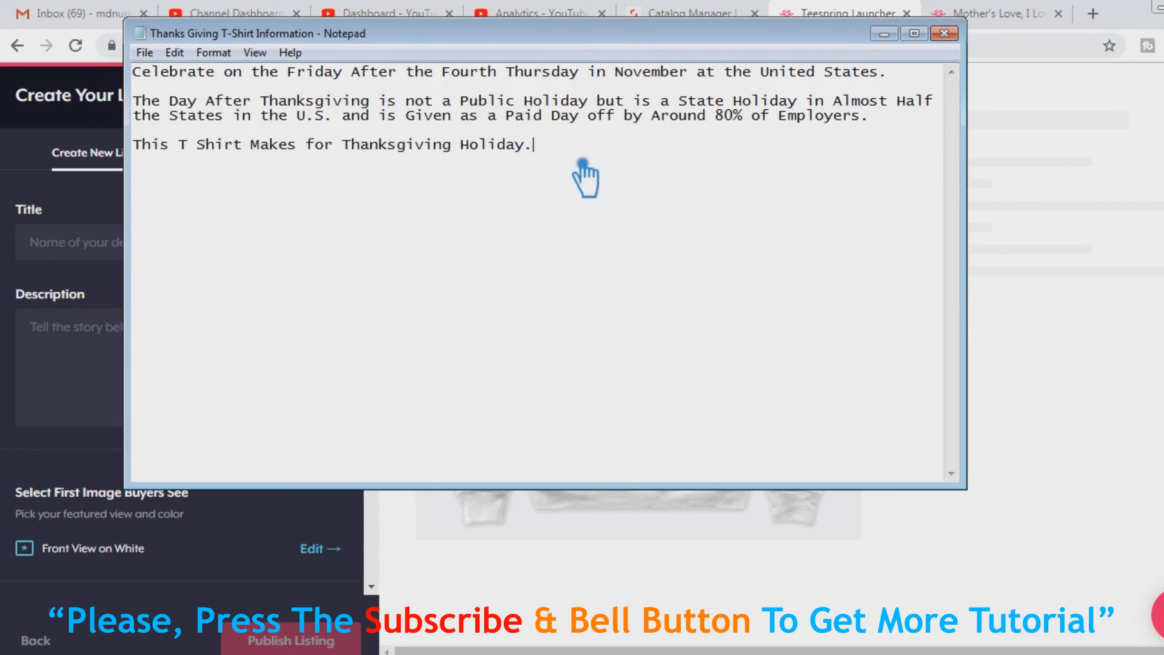
drag(582, 162, 137, 176)
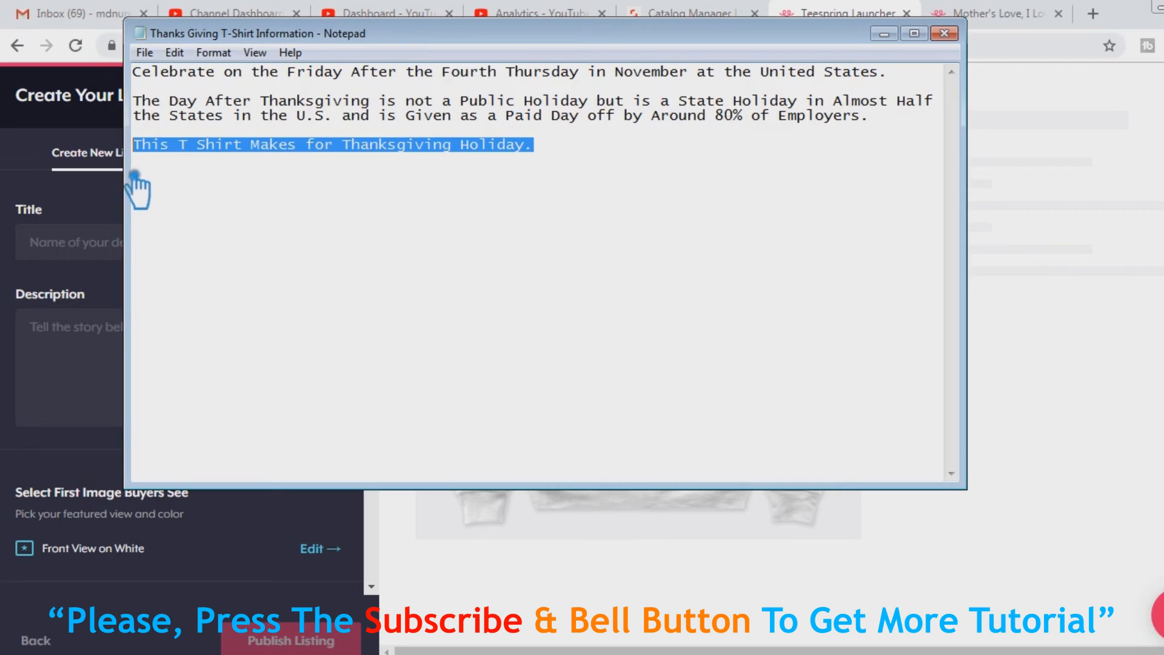
click(134, 176)
mouse_move(344, 151)
mouse_down()
mouse_move(611, 159)
mouse_move(364, 157)
mouse_up()
key(ctrl+c)
click(551, 160)
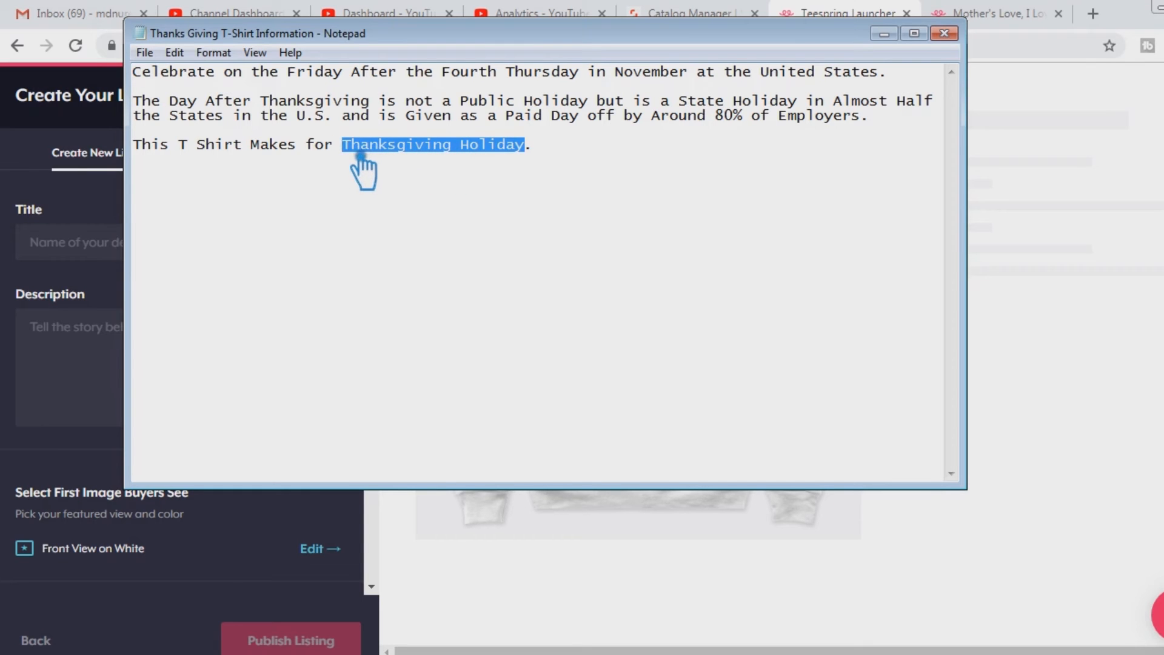
click(887, 35)
click(129, 249)
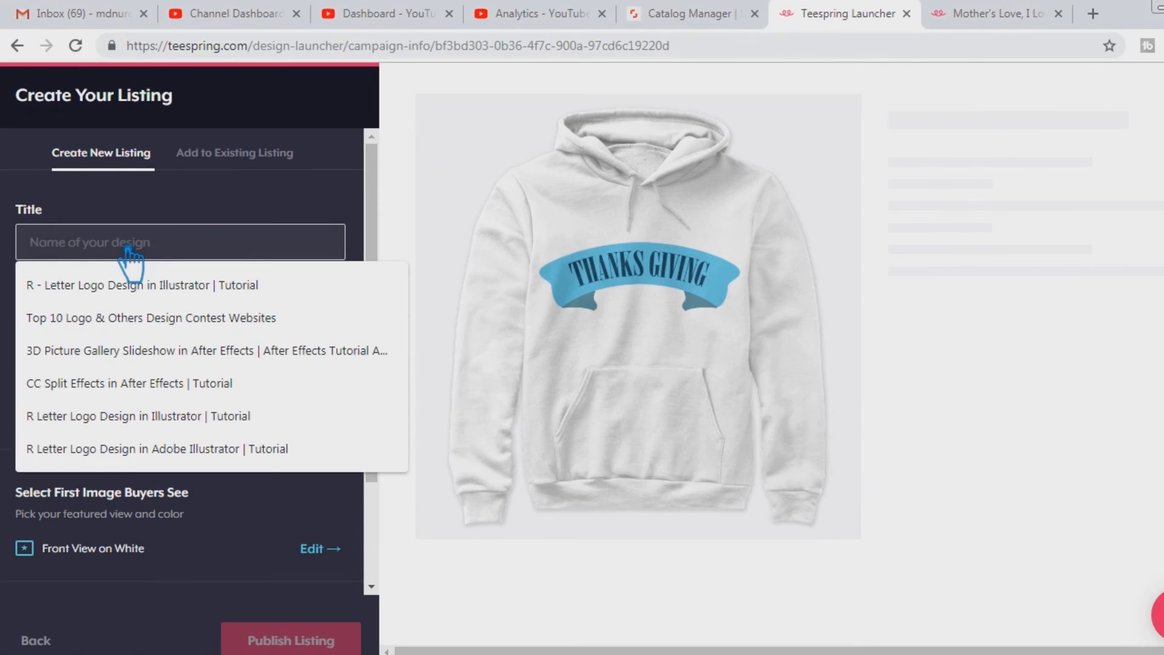
key(ctrl+v)
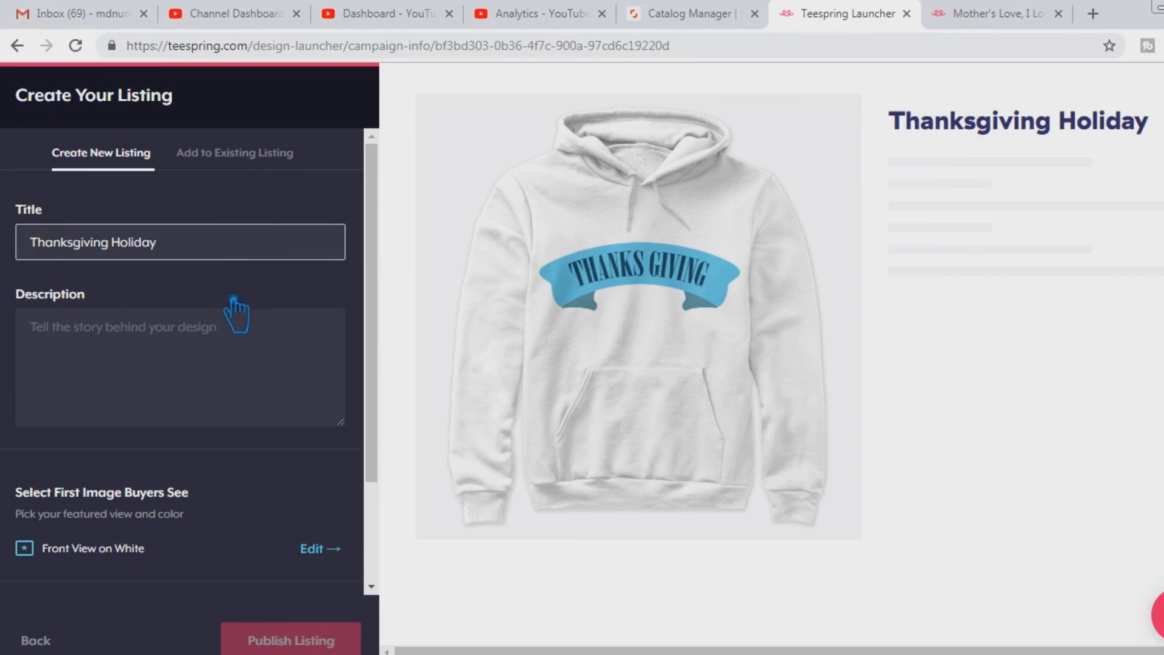
Copy the first two paragraphs about the day after Thanksgiving from the Notepad file and paste them as the listing's description
click(167, 363)
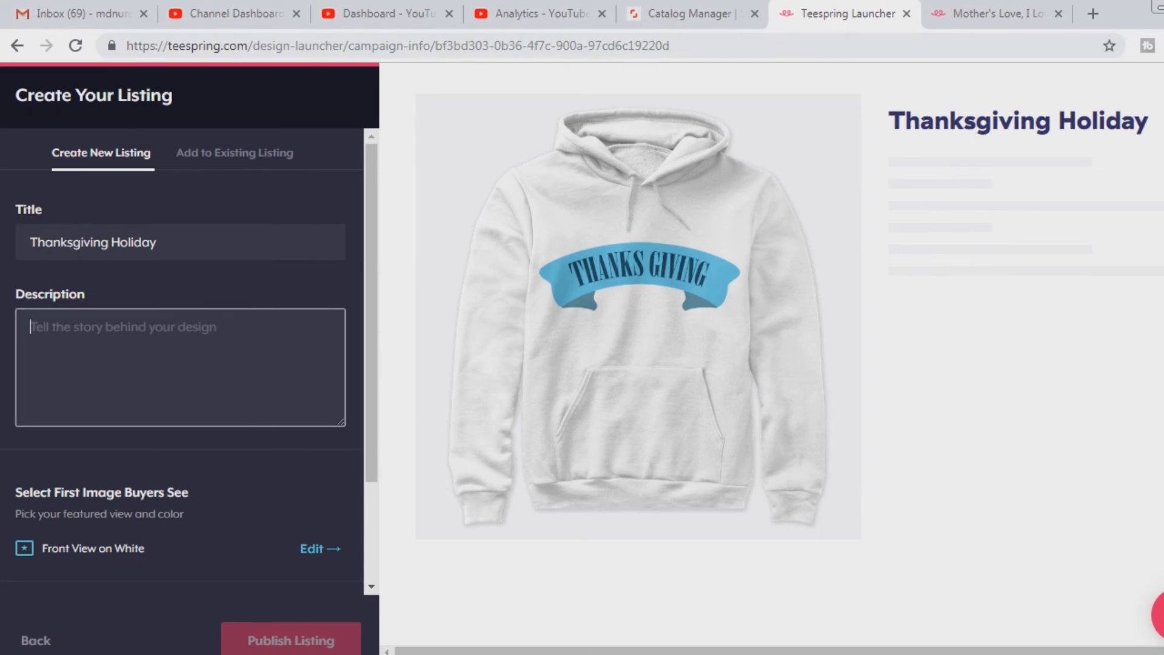
key(alt+Tab)
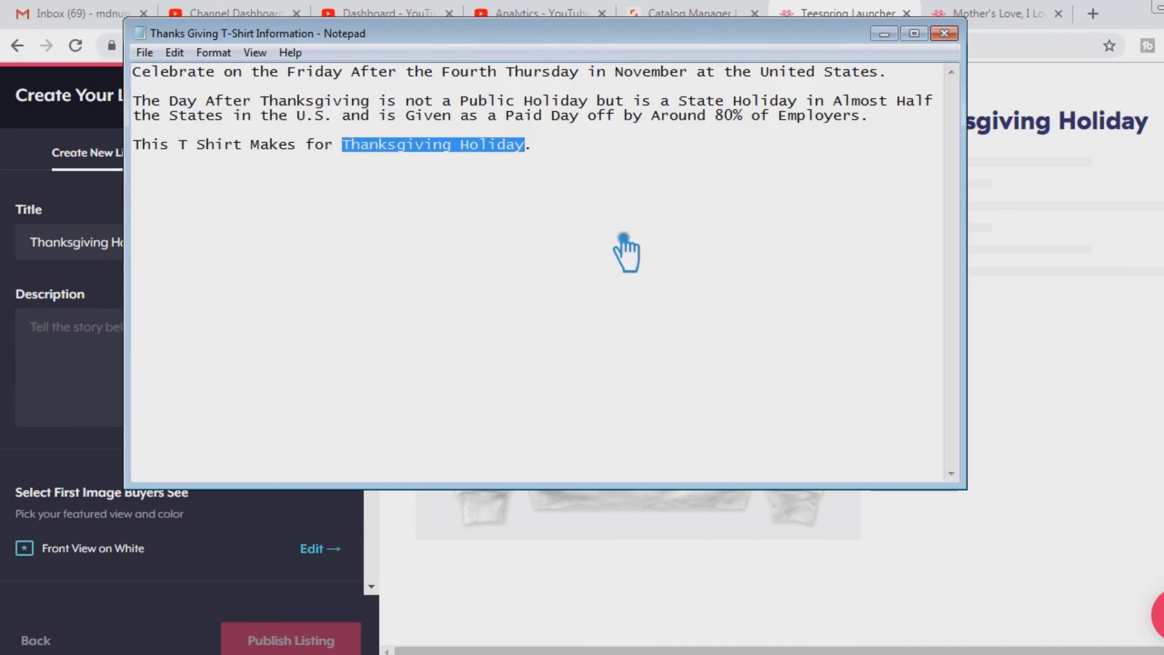
click(626, 237)
drag(872, 118, 93, 71)
key(ctrl+c)
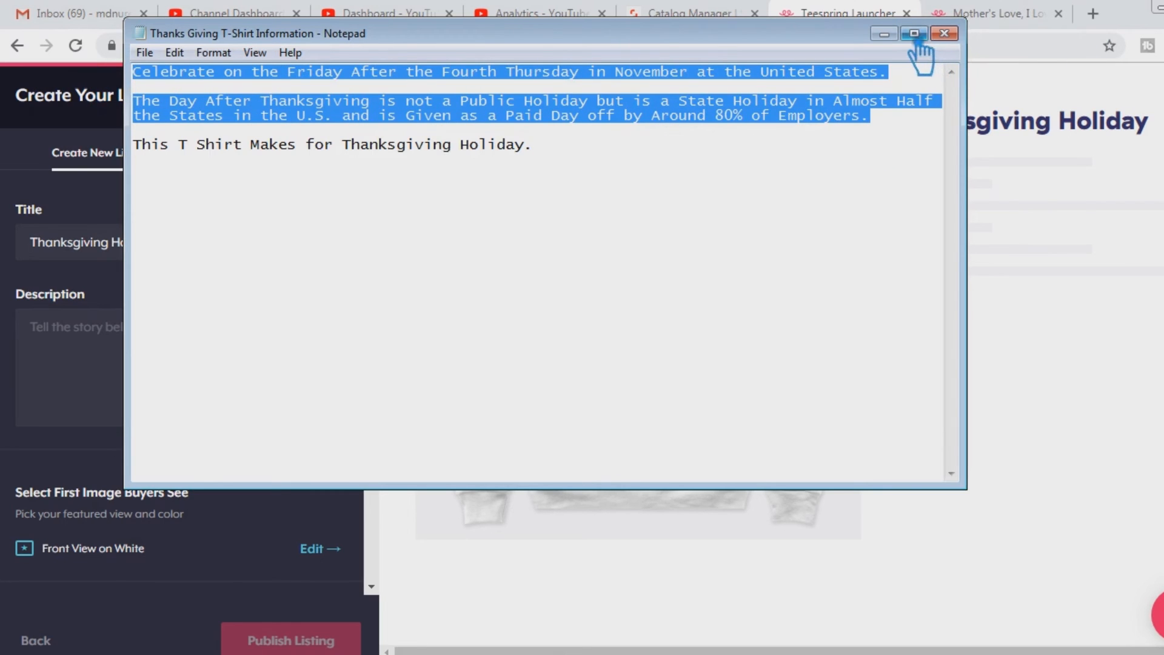
click(884, 33)
click(78, 418)
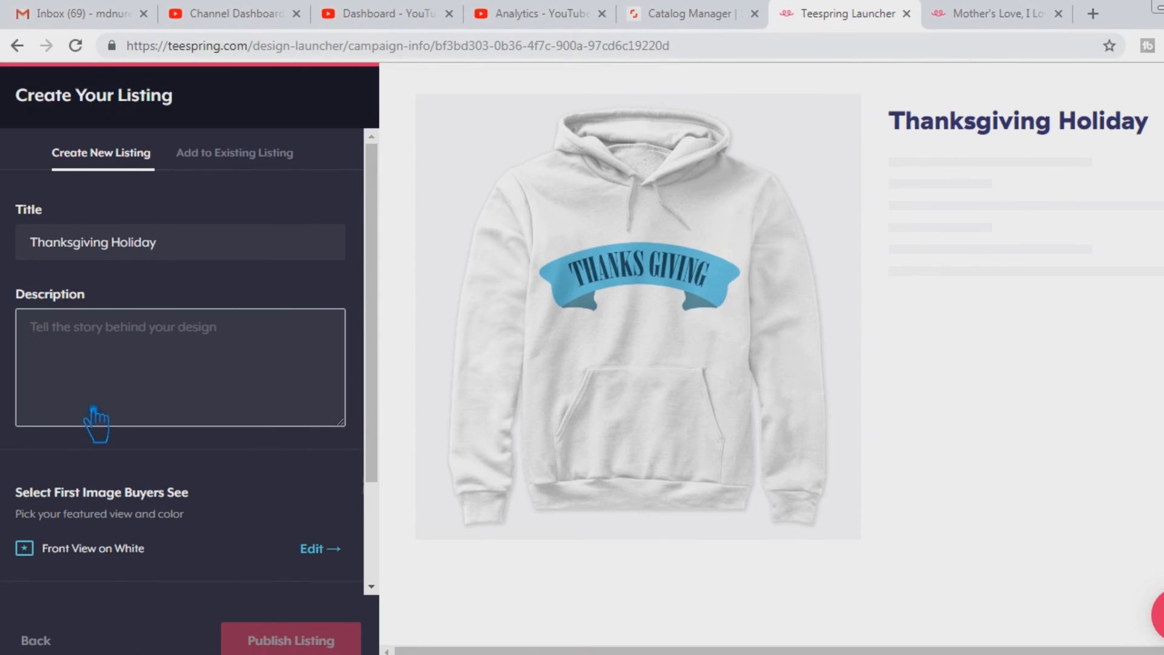
key(ctrl+v)
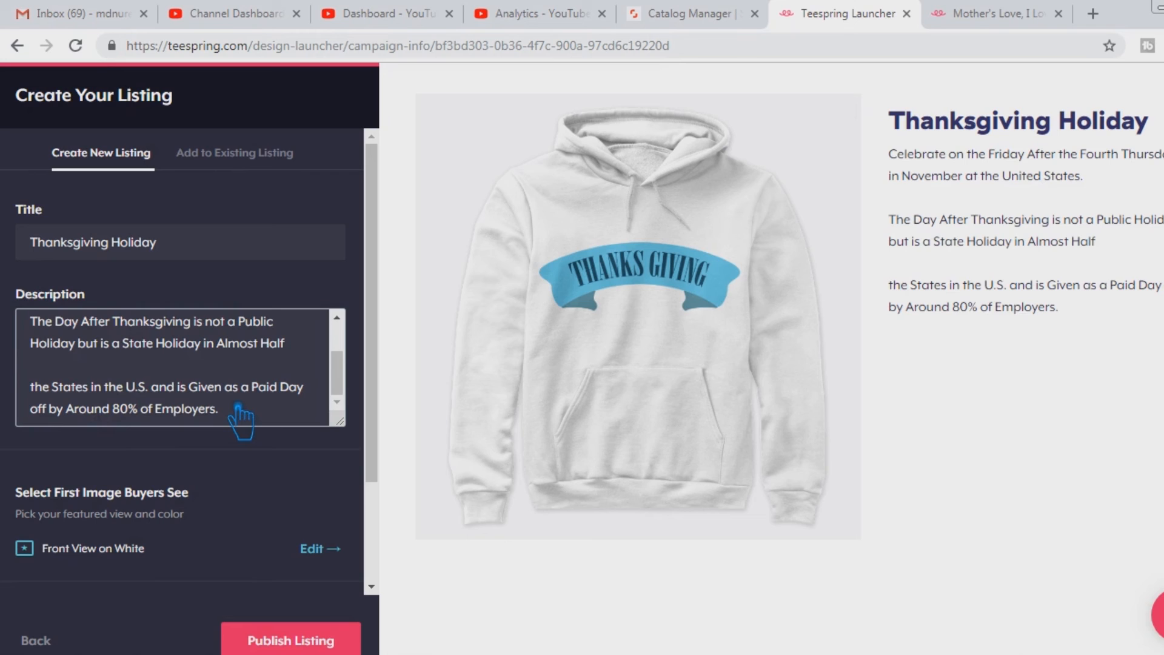
Publish the listing with the front view on white and the URL thanksgiving-holiday, and look through the launched product page
scroll(229, 485, down, 5)
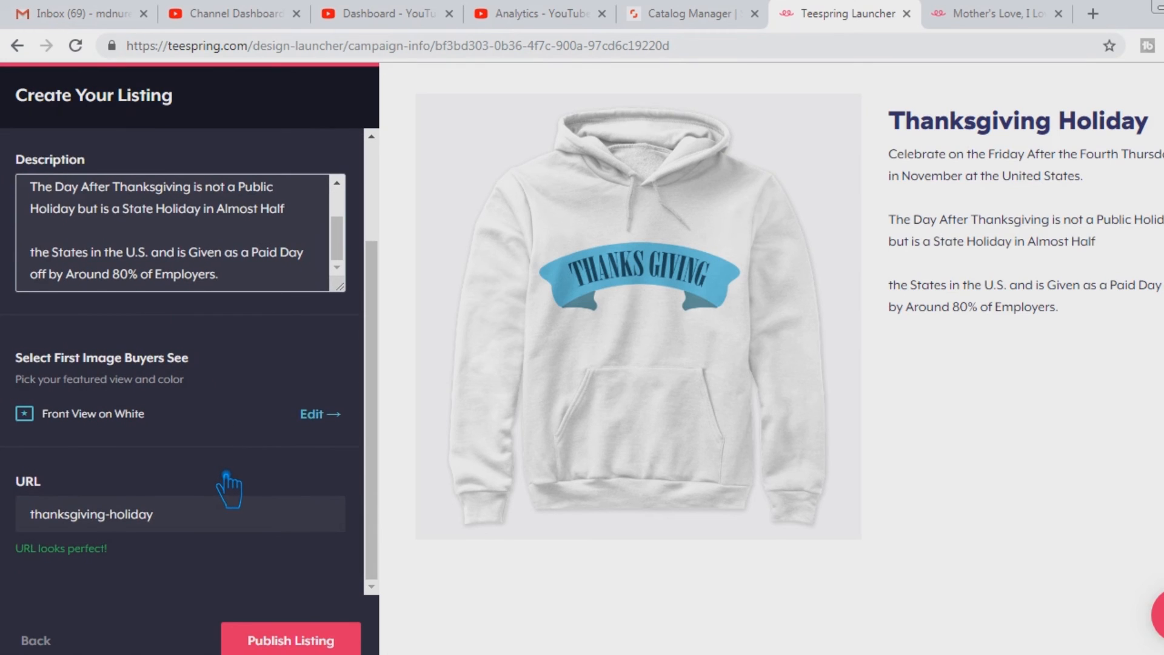
scroll(234, 476, up, 3)
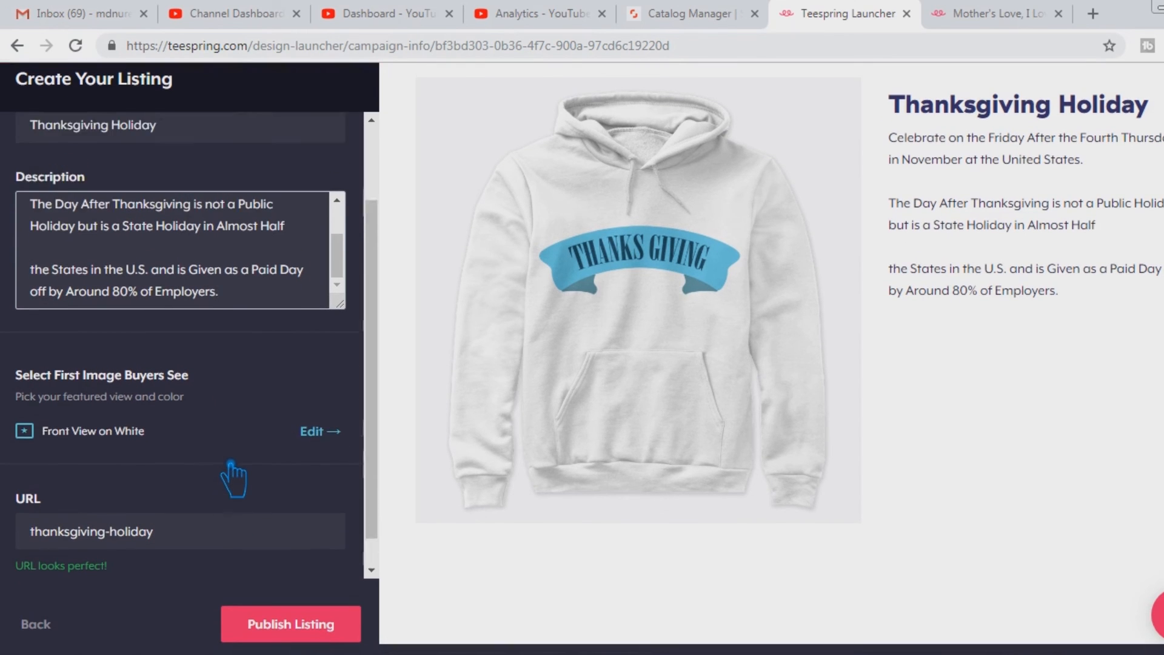
scroll(234, 475, down, 3)
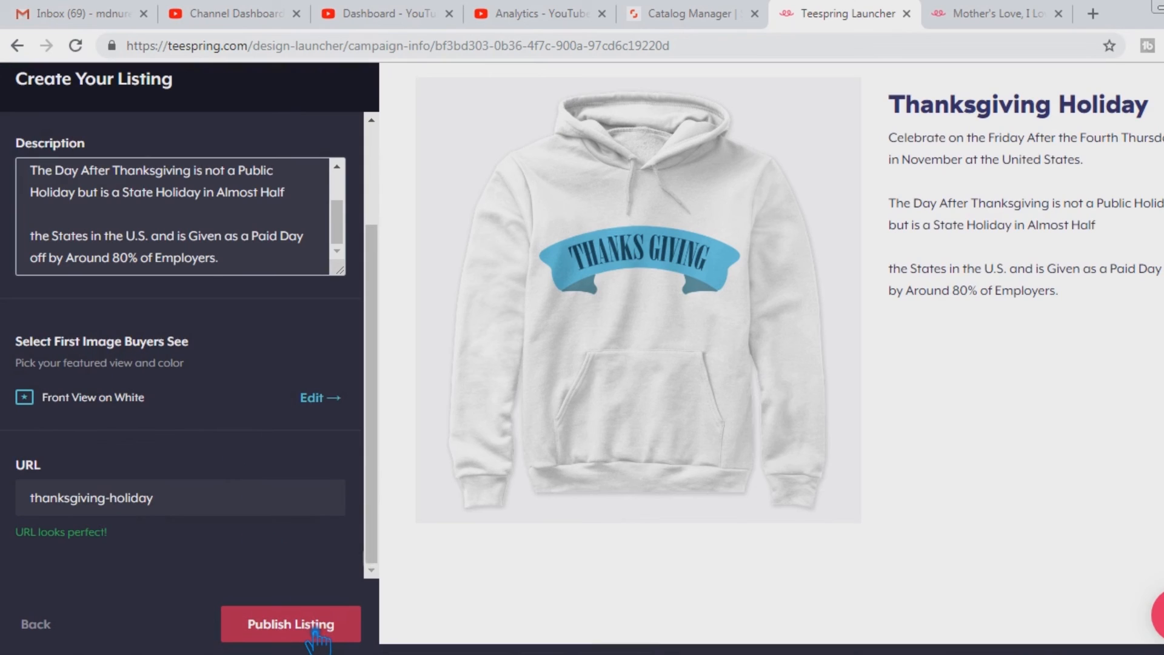
click(316, 632)
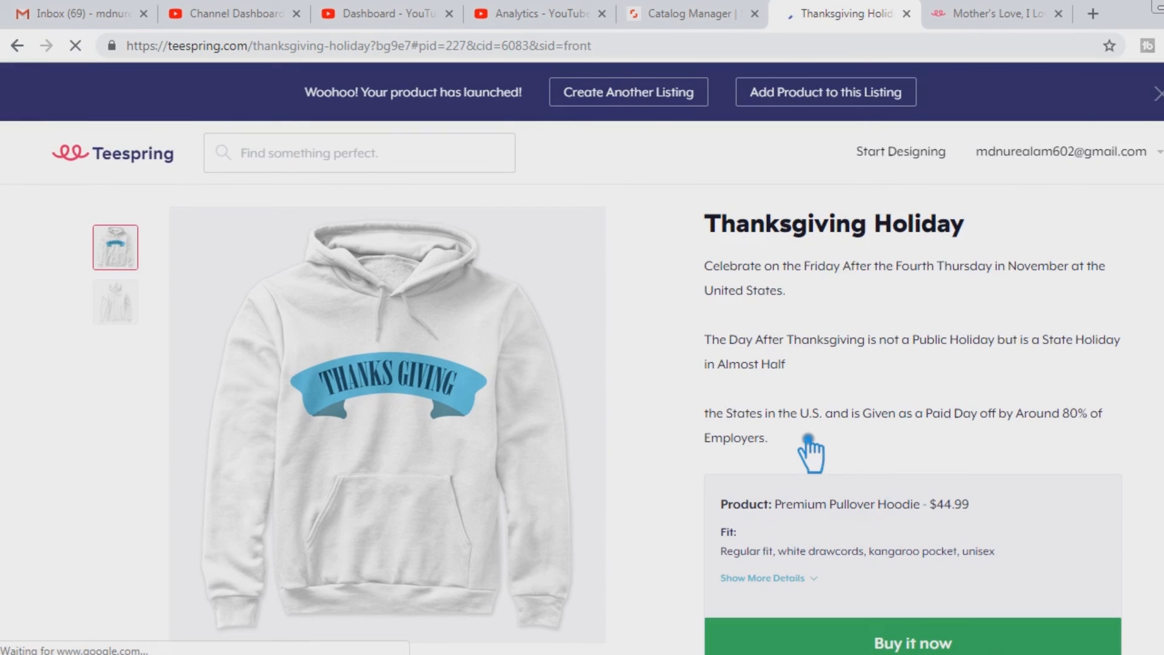
scroll(964, 408, down, 3)
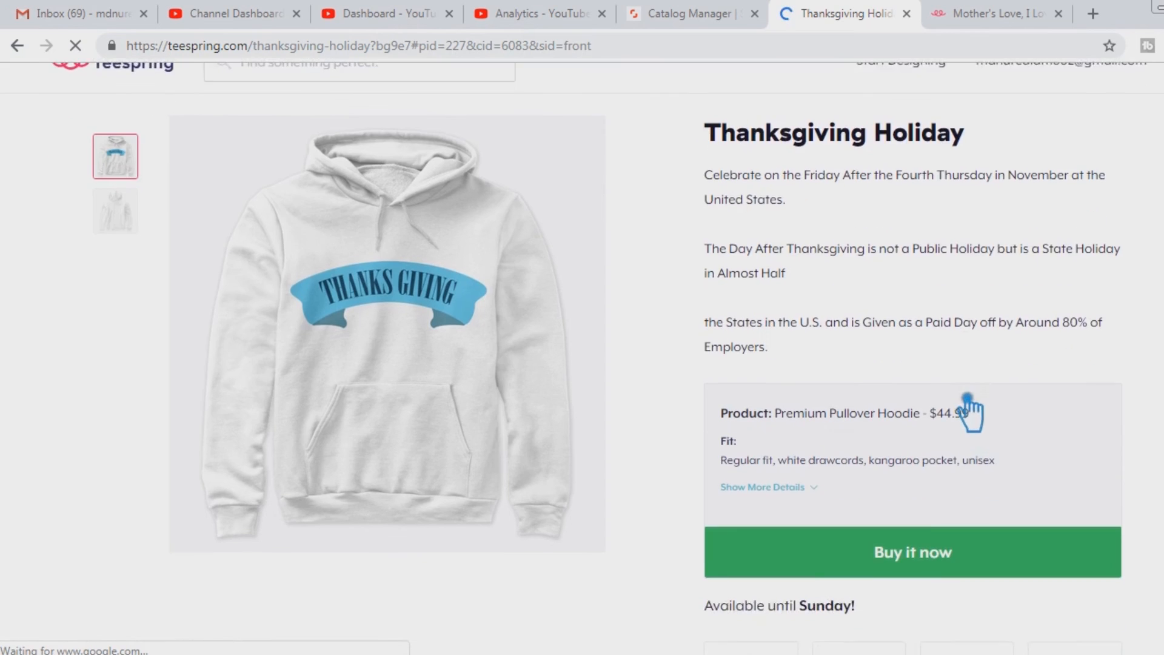
scroll(1042, 401, down, 5)
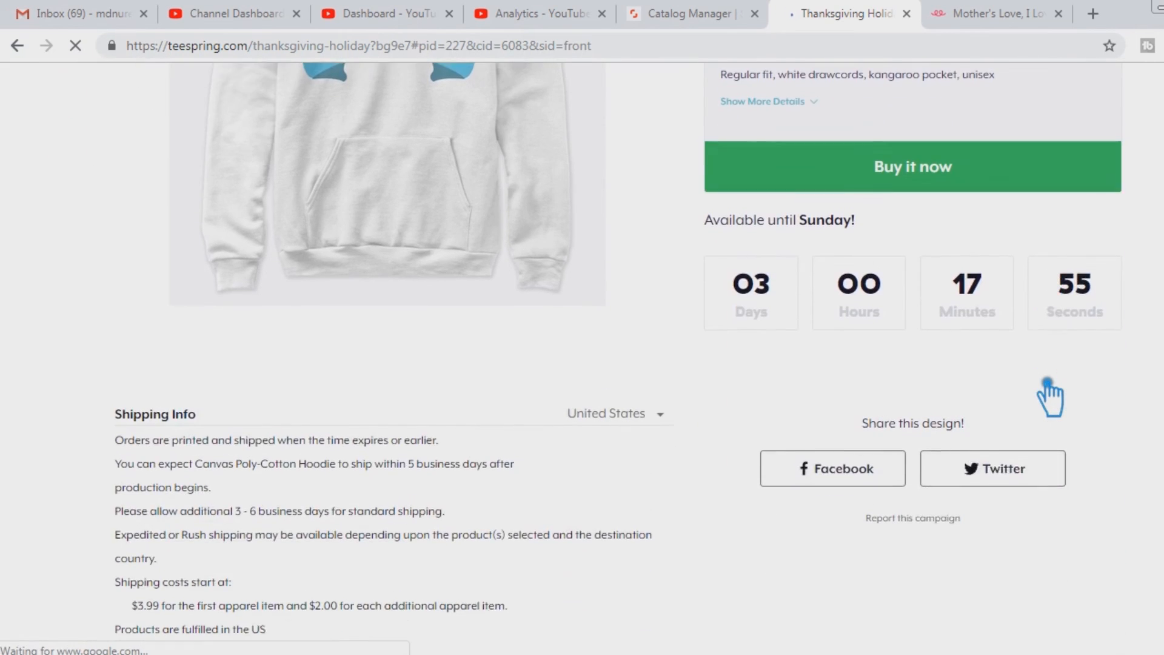
scroll(1049, 397, up, 8)
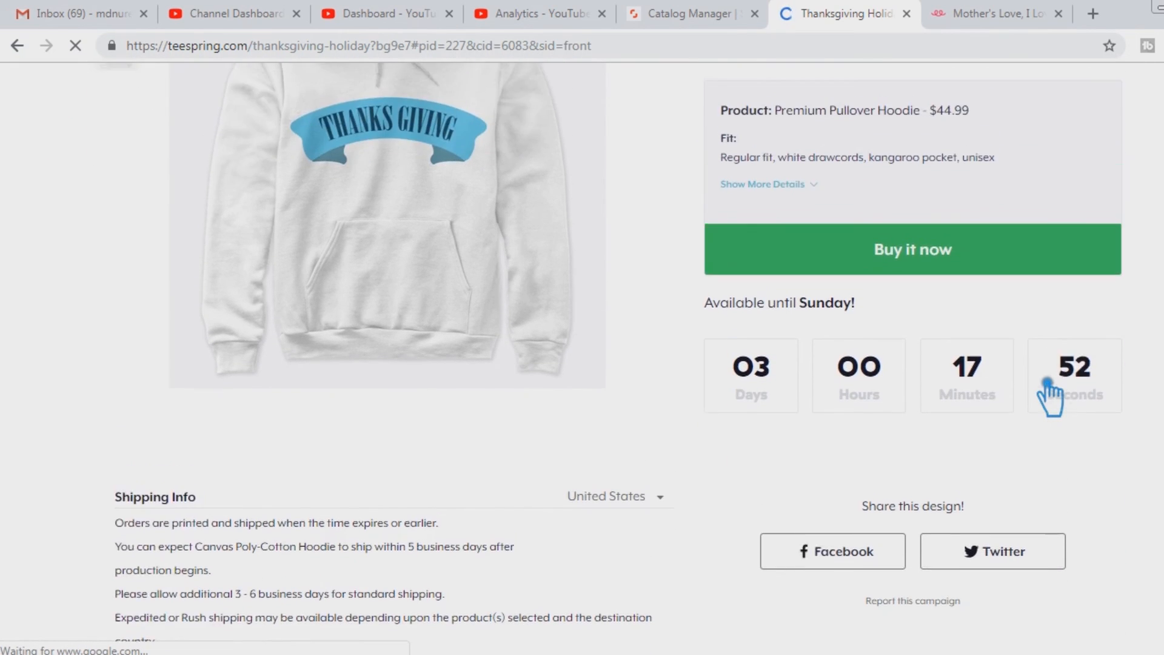